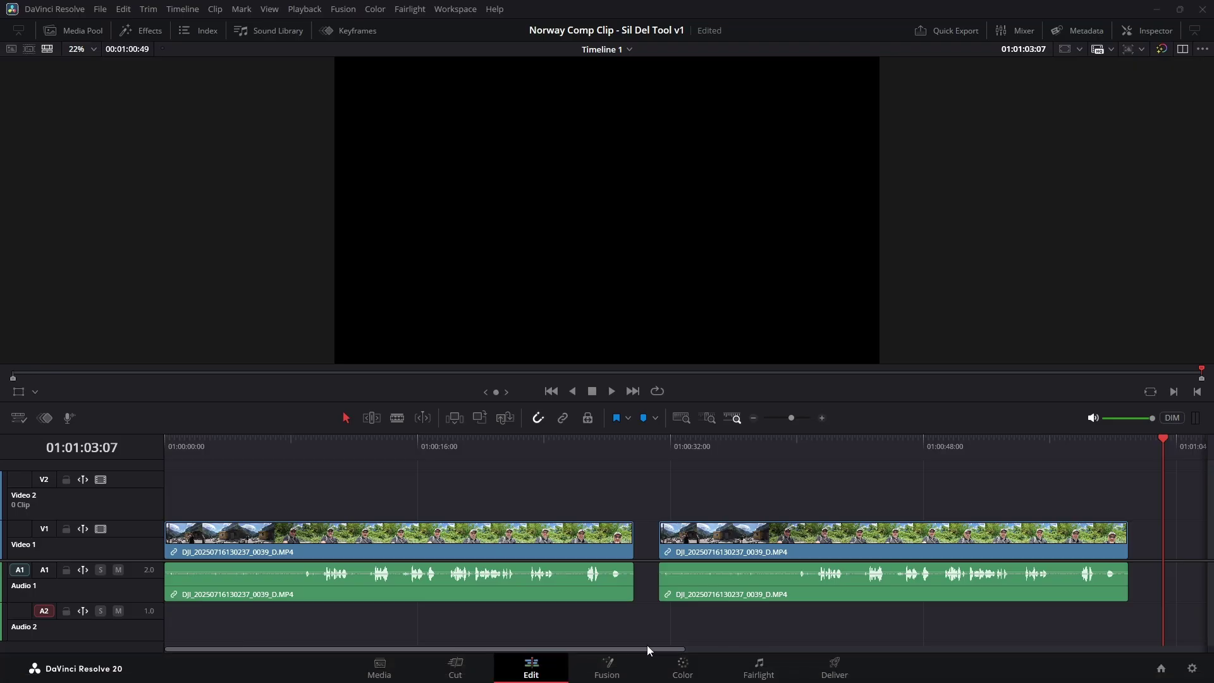
drag(647, 648, 1041, 632)
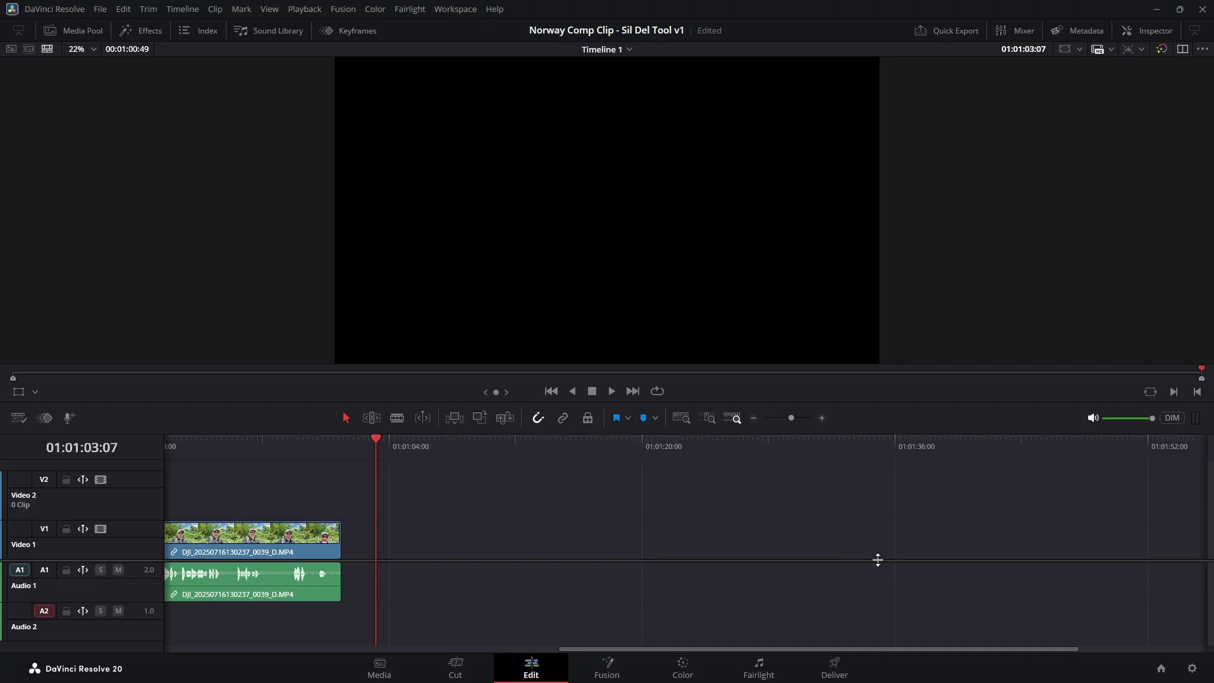
Bring up Record Voiceover, set to file name Audio 2 and the Yeti Nano microphone.
click(69, 419)
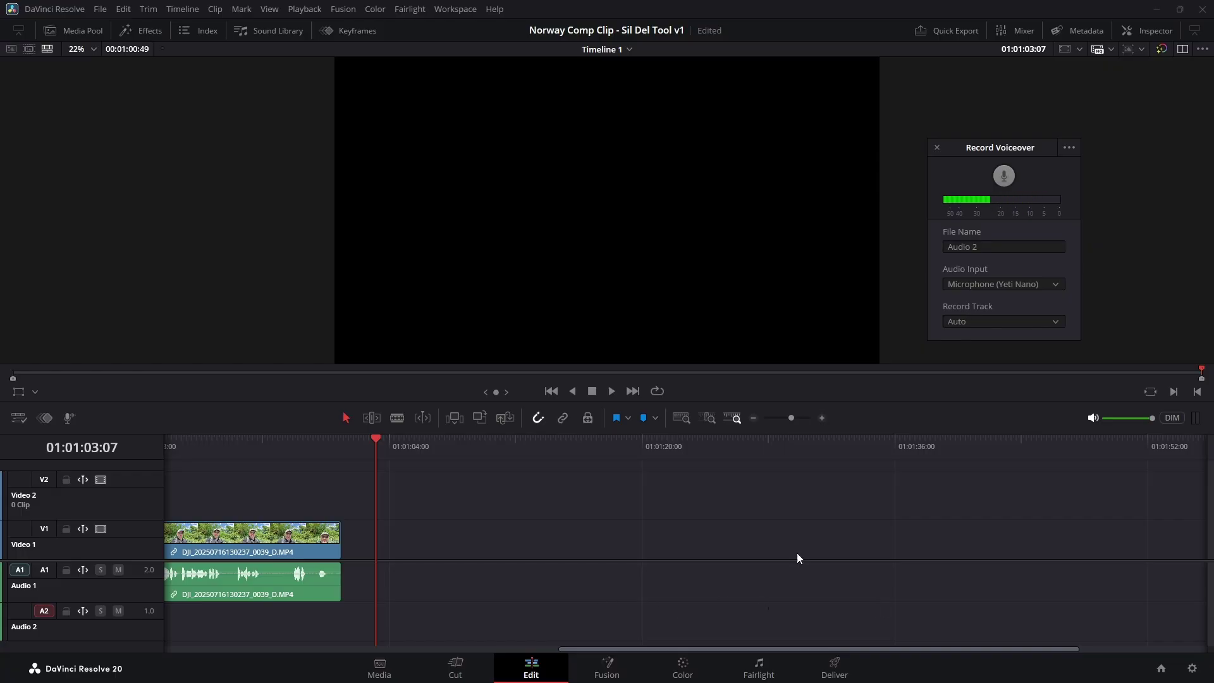
Record a voiceover onto Audio 2, producing clip Audio 2_004 after the first video segment.
click(1011, 178)
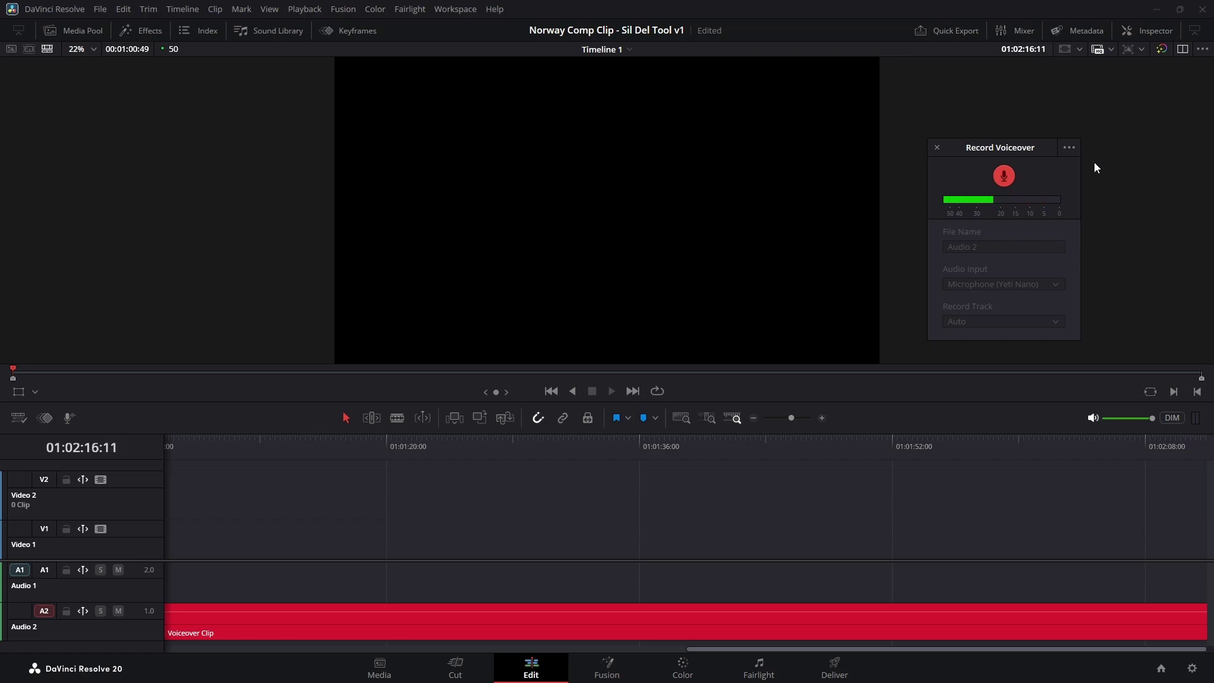
click(1009, 175)
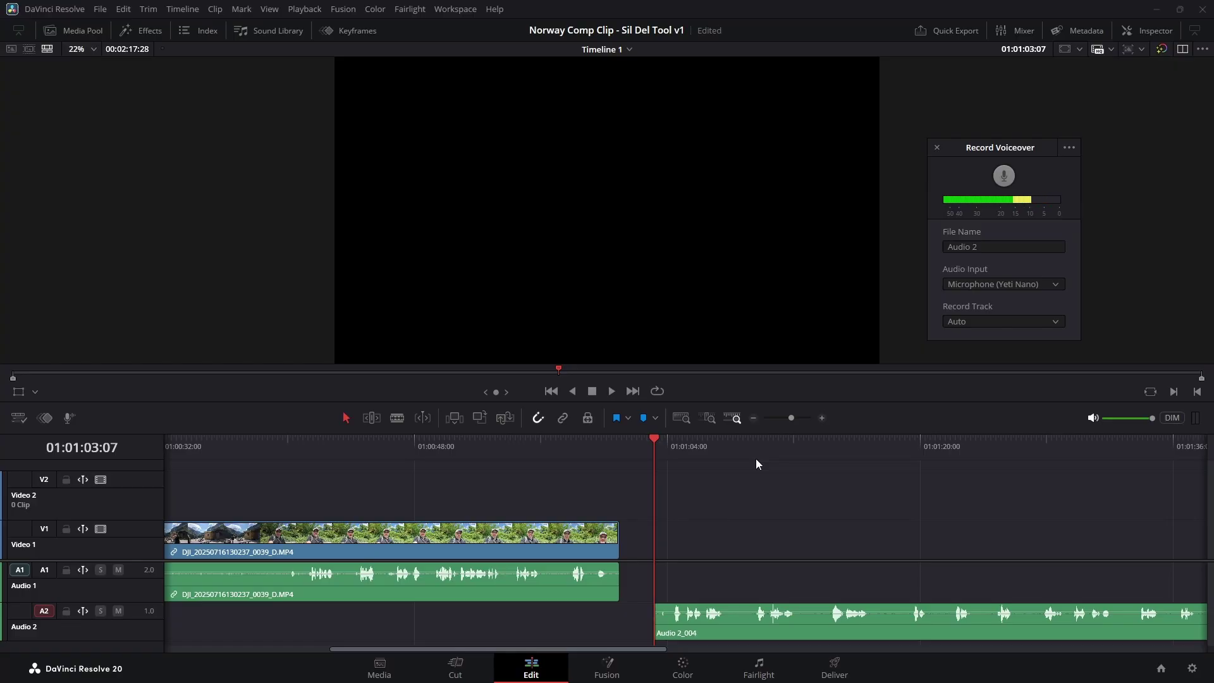
click(612, 391)
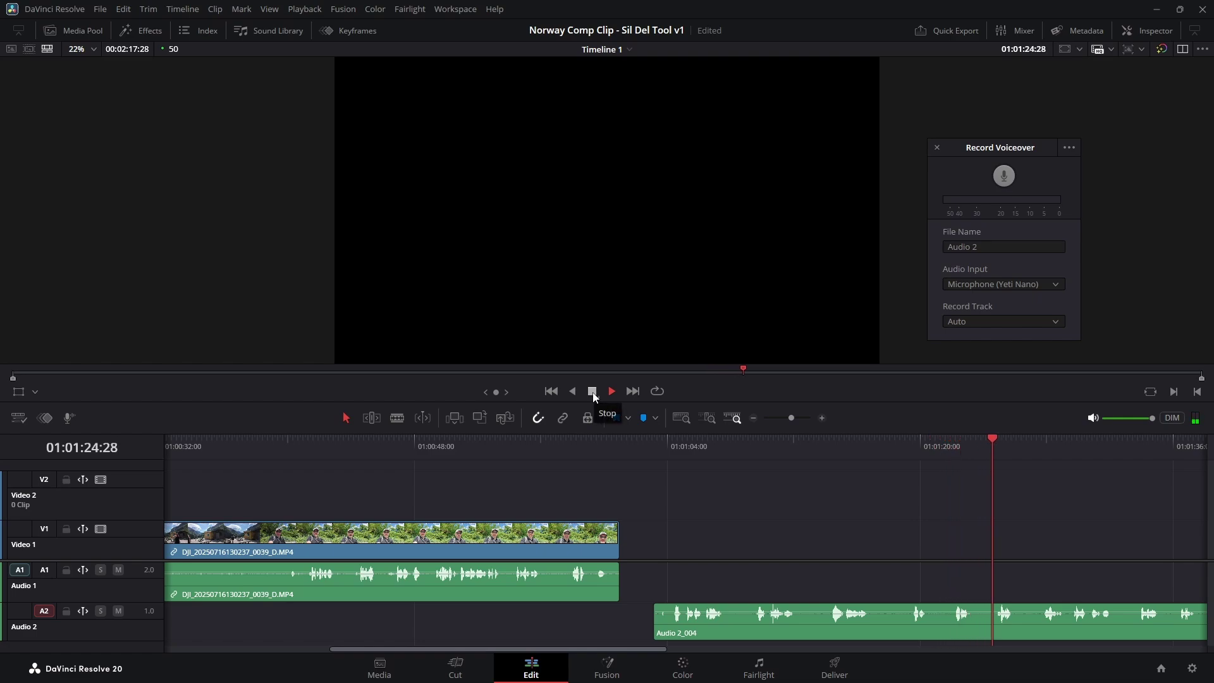
click(593, 392)
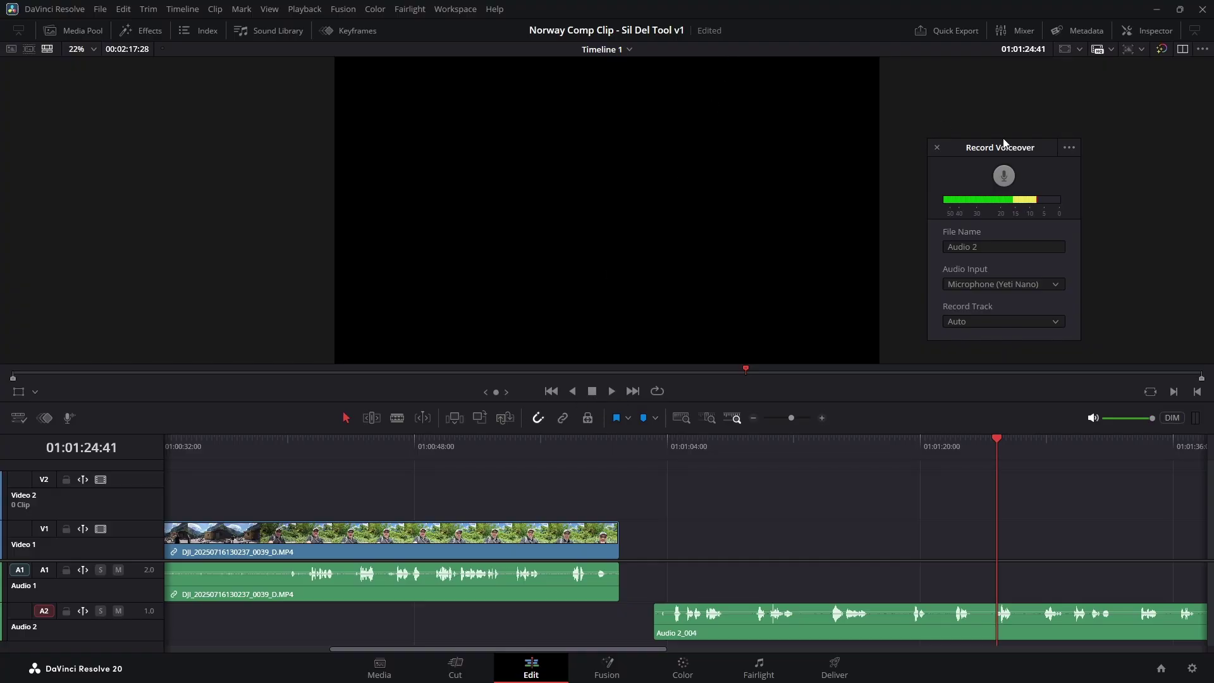
Close the voiceover panel, shorten Audio 1, enlarge Audio 2, and select clip Audio 2_004.
click(938, 147)
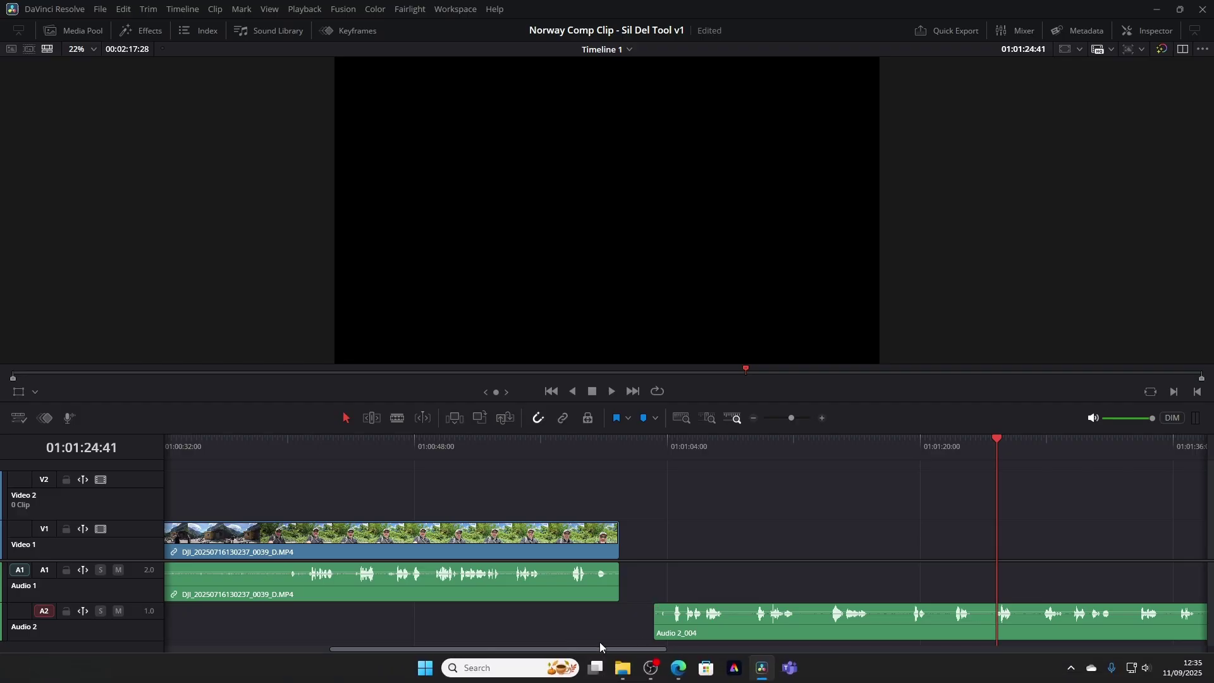
drag(601, 647, 749, 647)
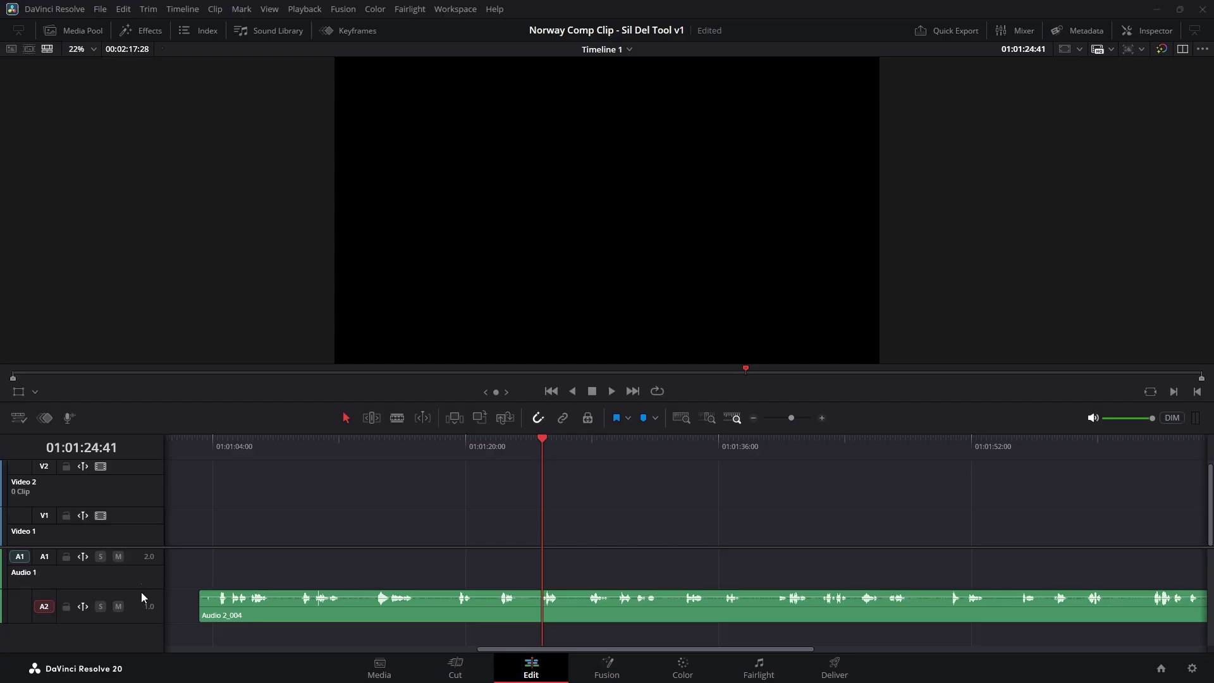
drag(144, 585, 160, 518)
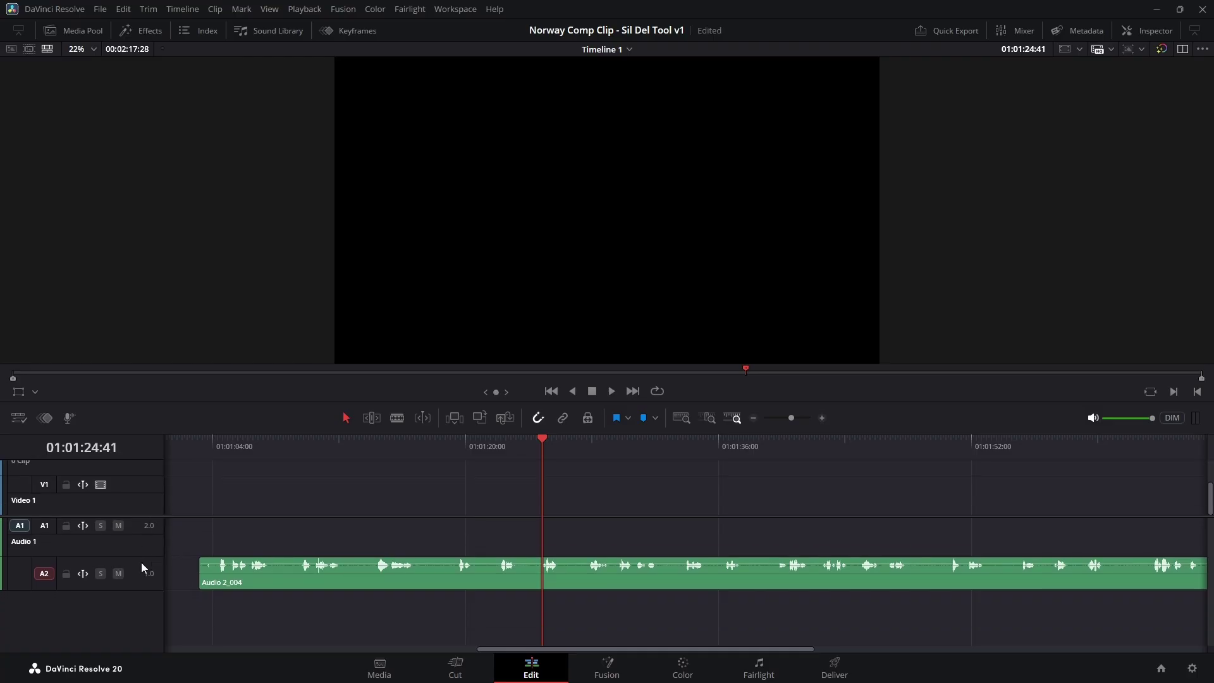
drag(138, 592, 136, 626)
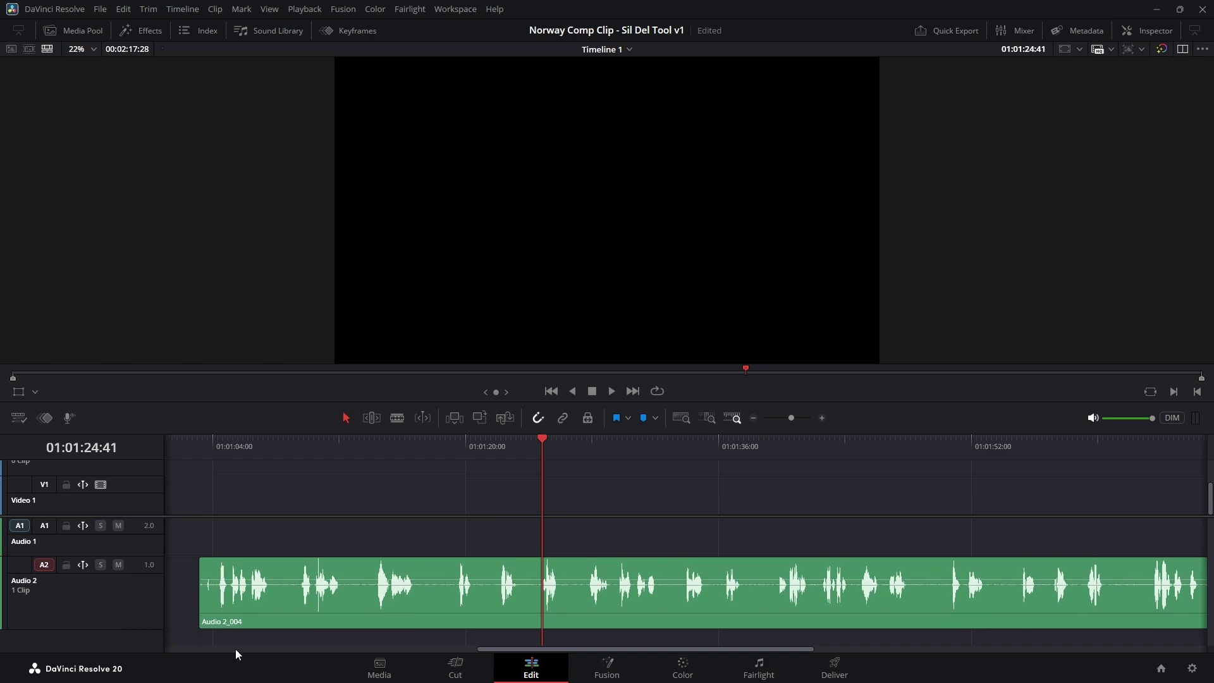
click(258, 602)
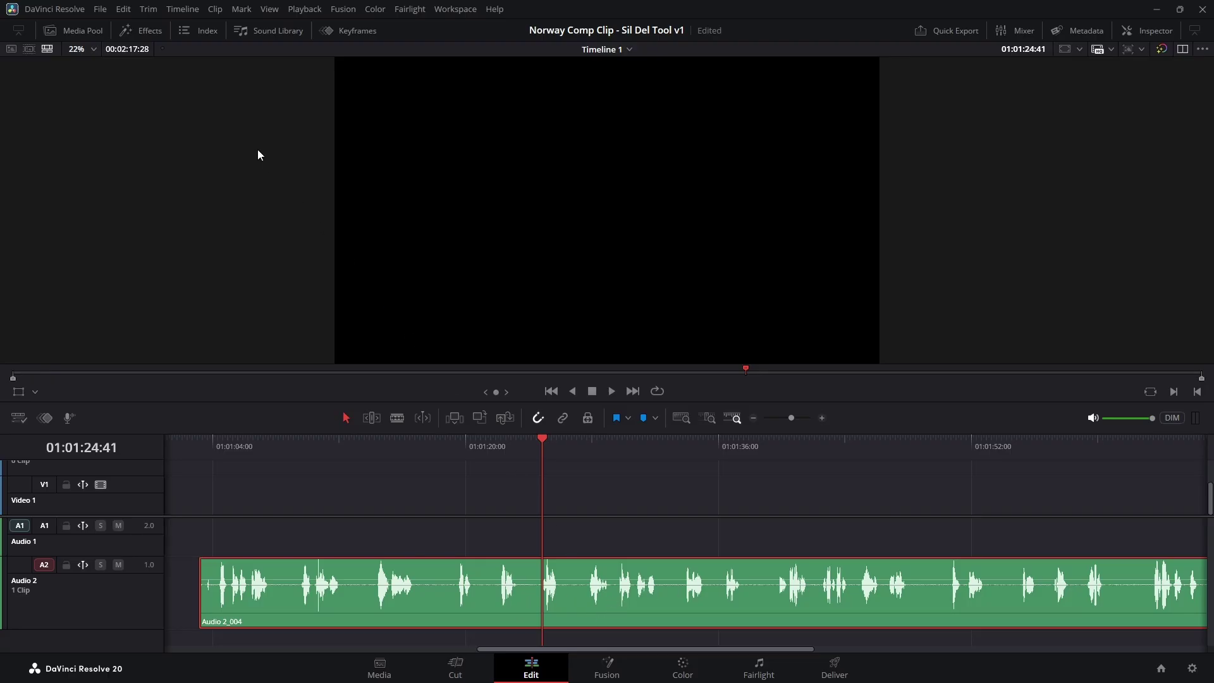
click(216, 10)
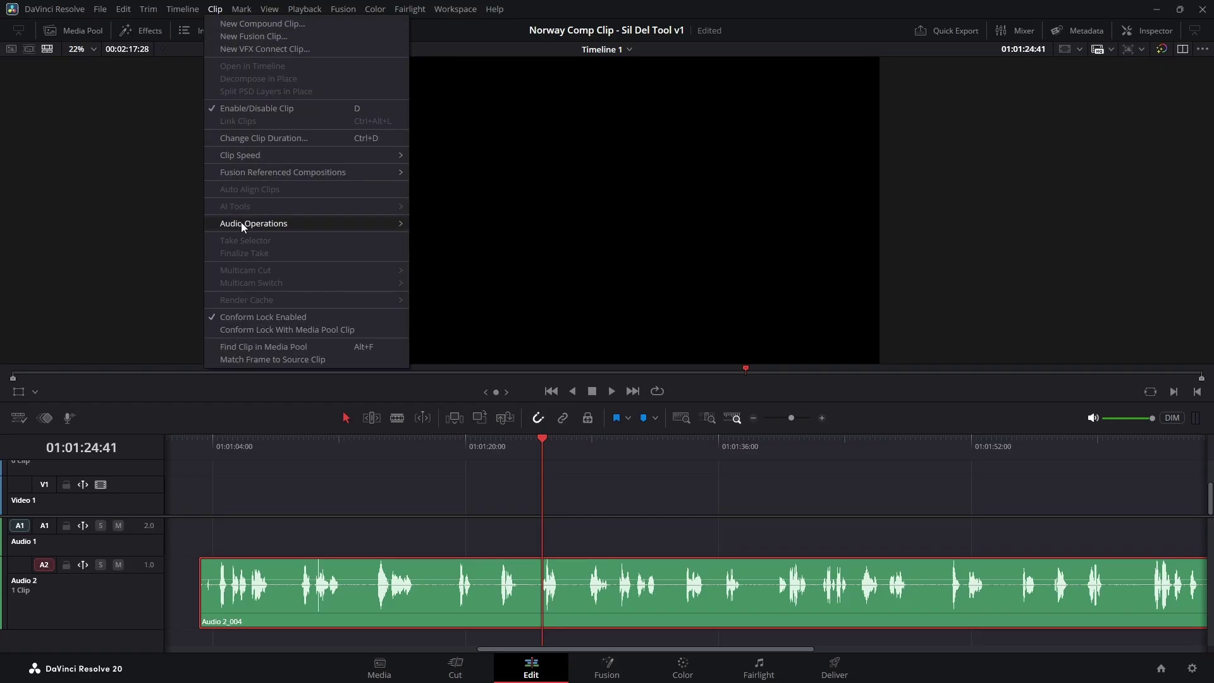
Reach Ripple Delete Silence under Clip > Audio Operations in the menu bar.
mouse_move(241, 222)
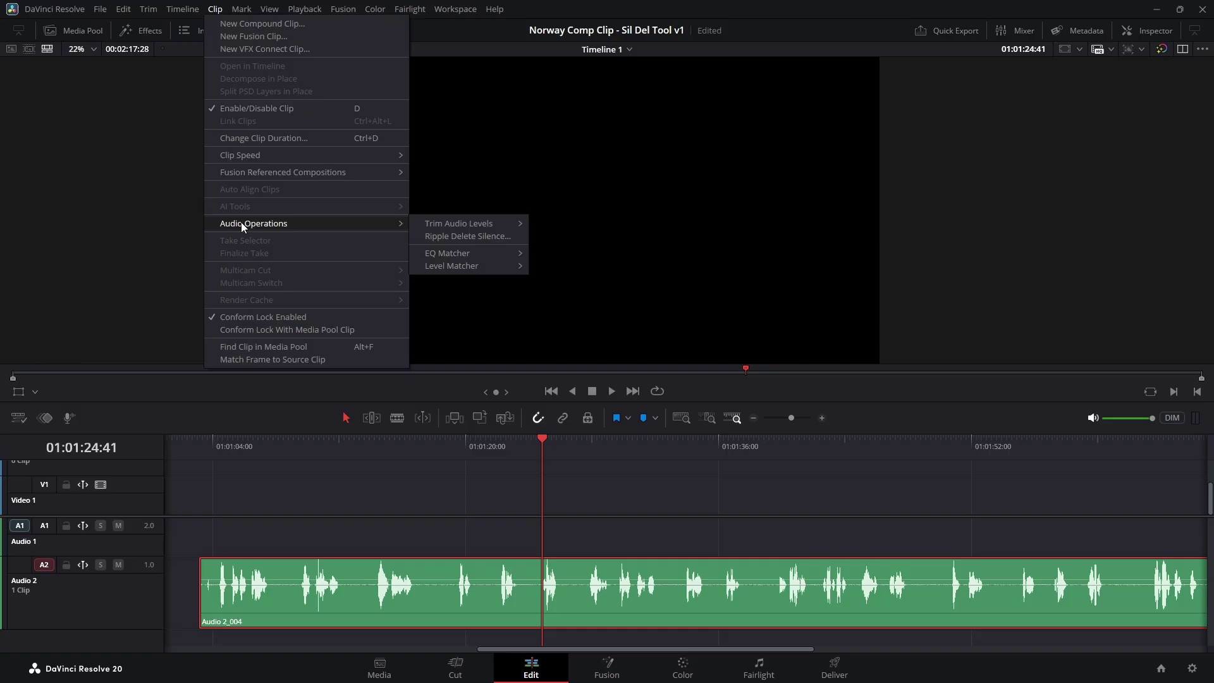
Ripple-delete silence from Audio 2_004 at -28 dB threshold with a 2-frame minimum.
click(437, 237)
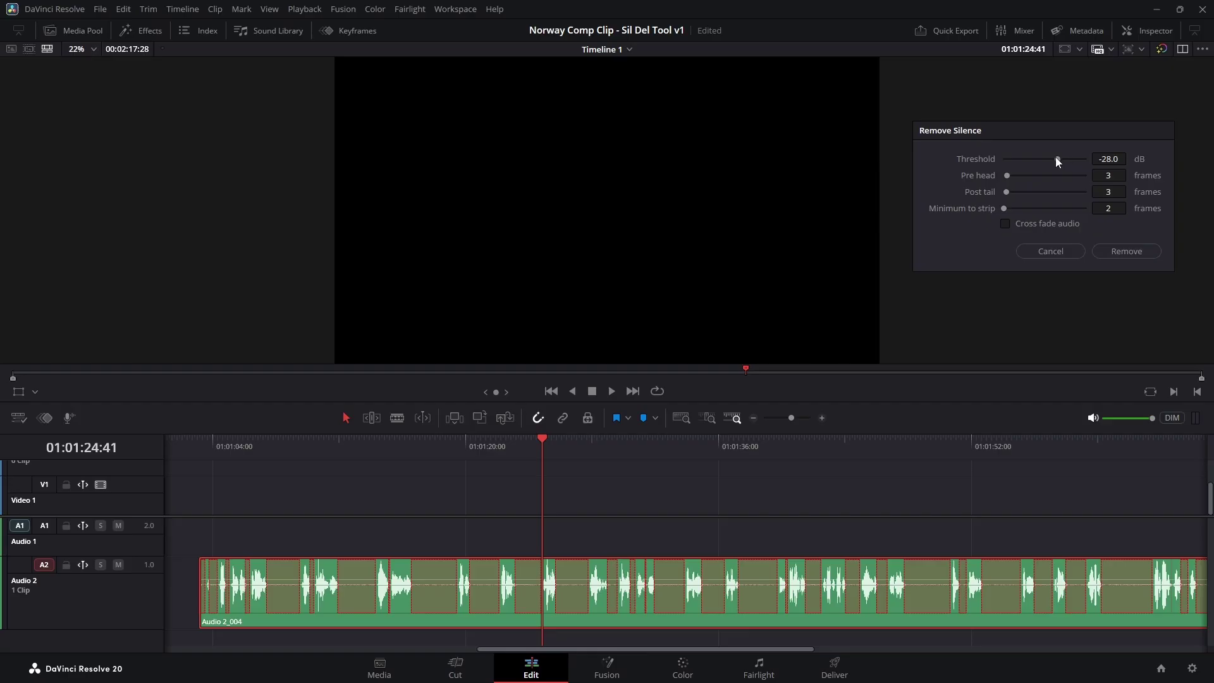
drag(1056, 159, 1058, 159)
drag(1060, 162, 1057, 158)
drag(1003, 207, 1086, 222)
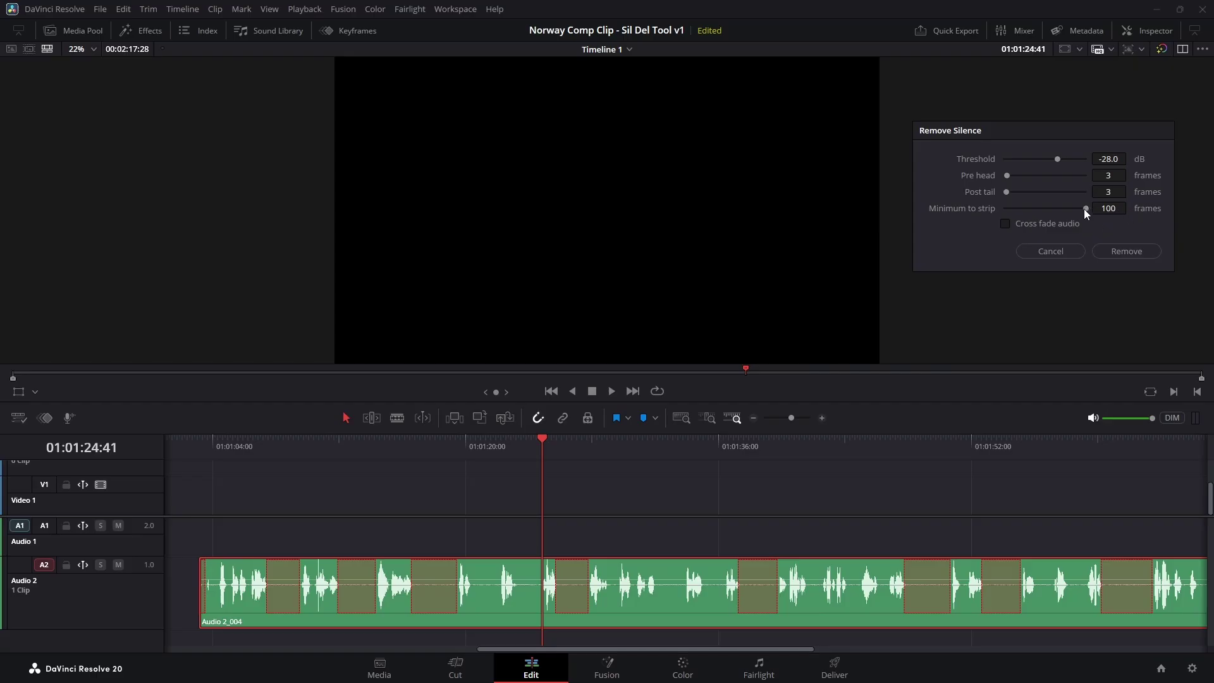
drag(1085, 210, 1004, 214)
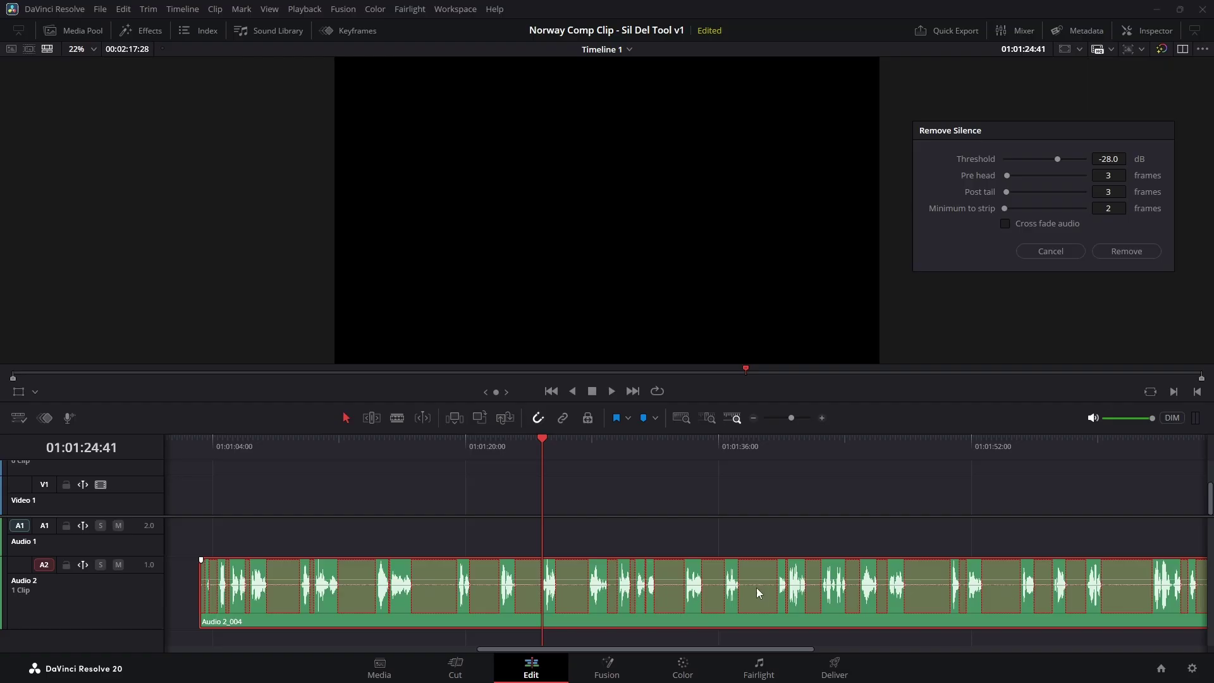
click(1110, 251)
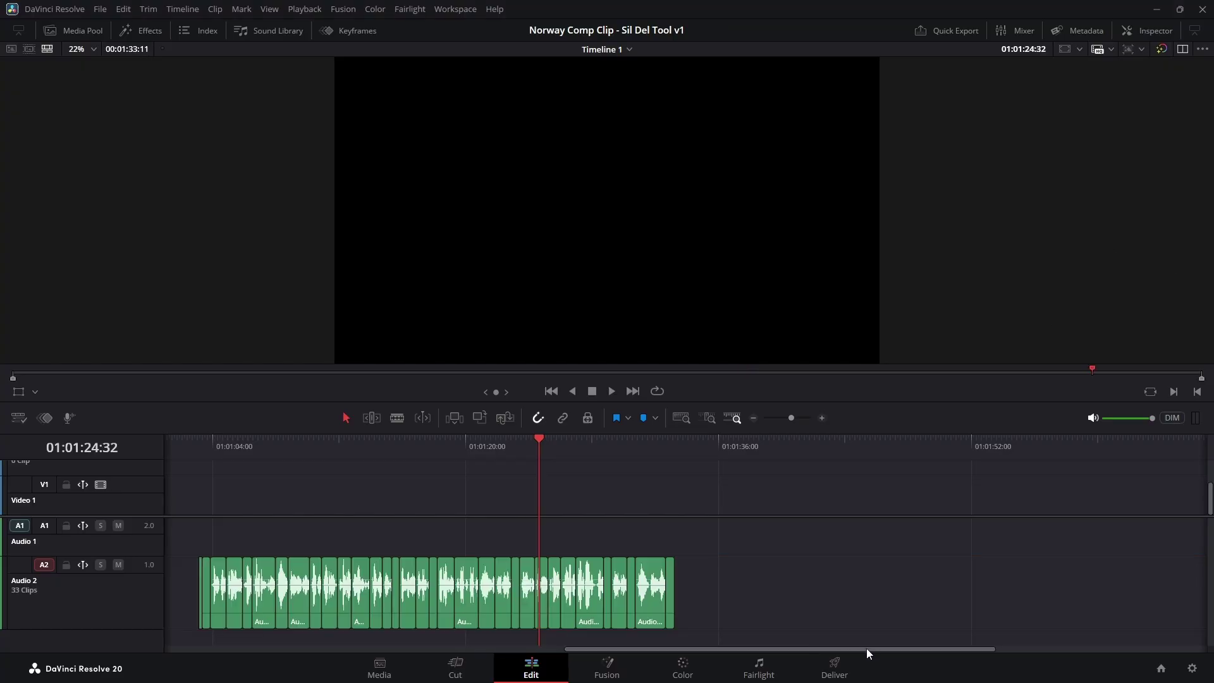
Return the playhead to the start of the 33 trimmed clips and play them back.
drag(867, 649, 818, 658)
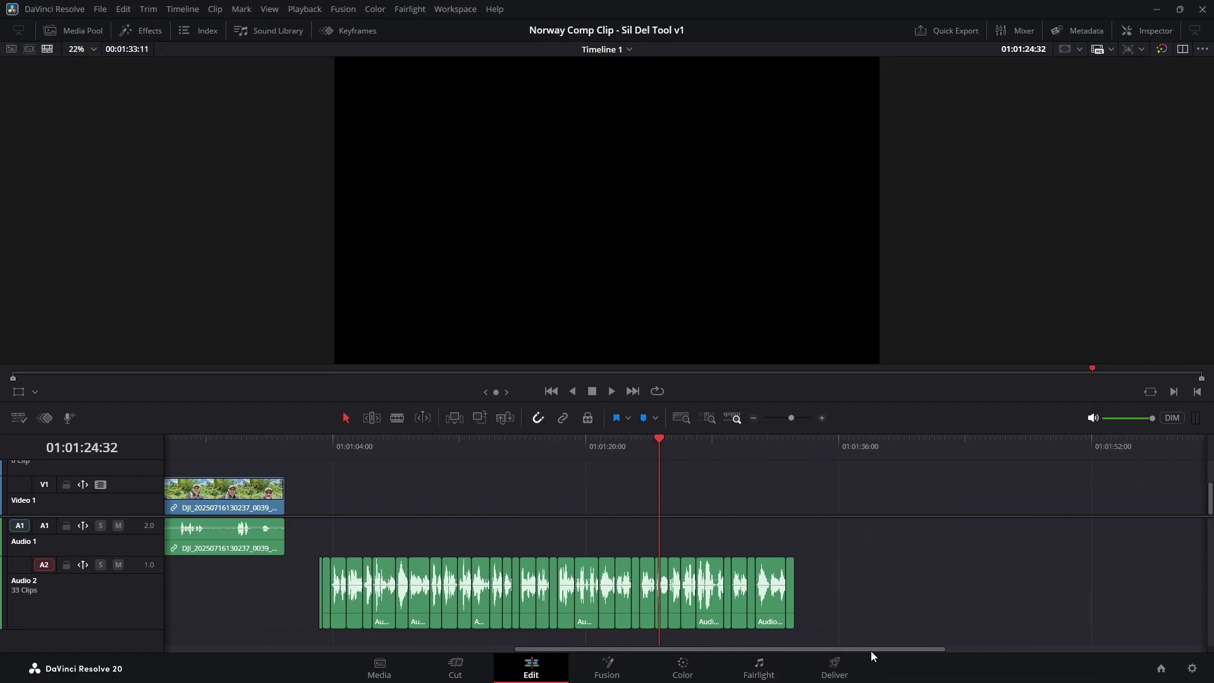
drag(878, 648, 800, 660)
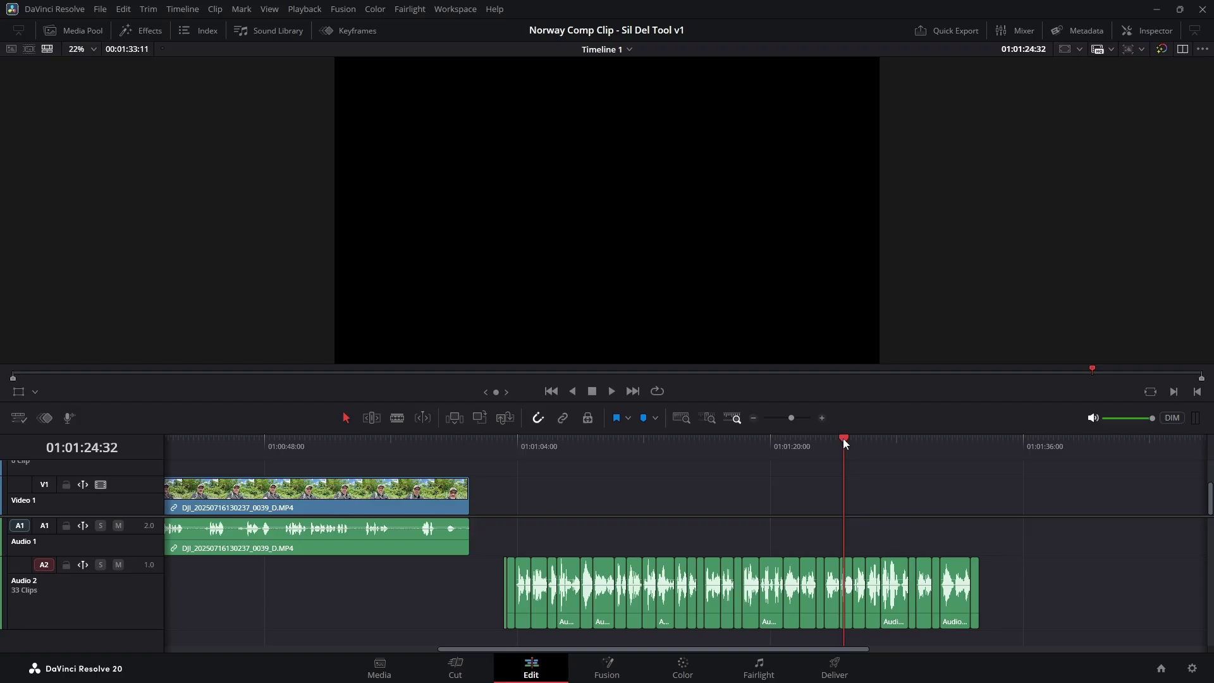
drag(844, 439, 503, 460)
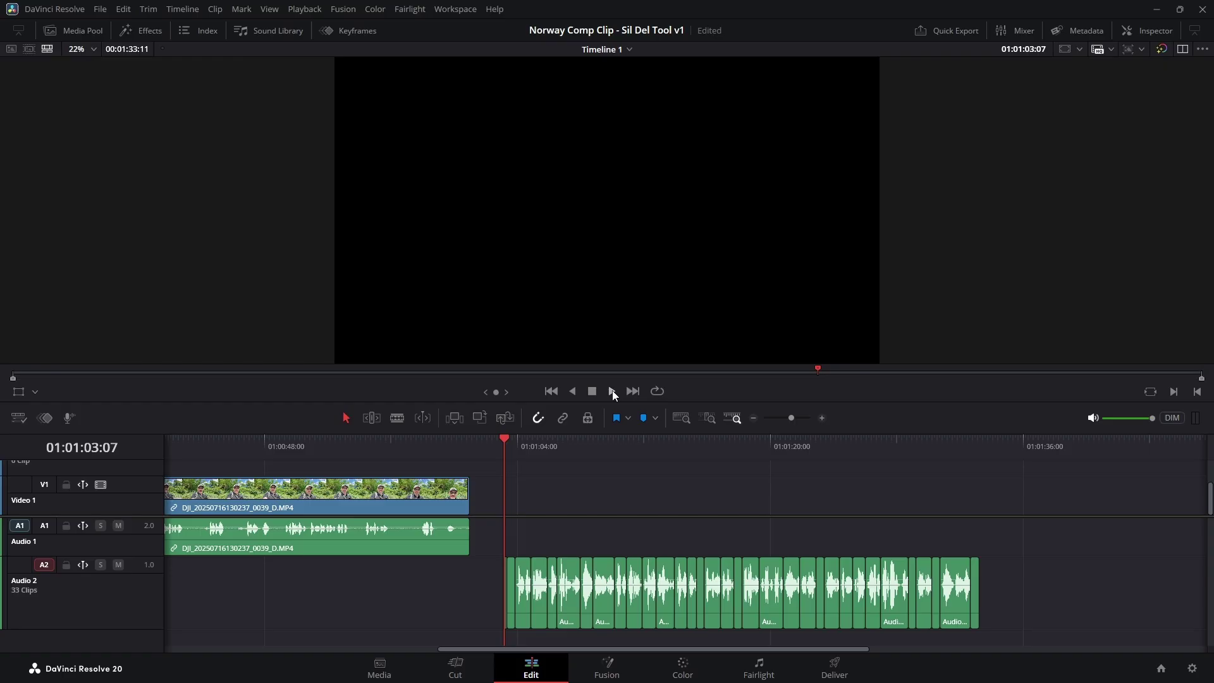
click(613, 389)
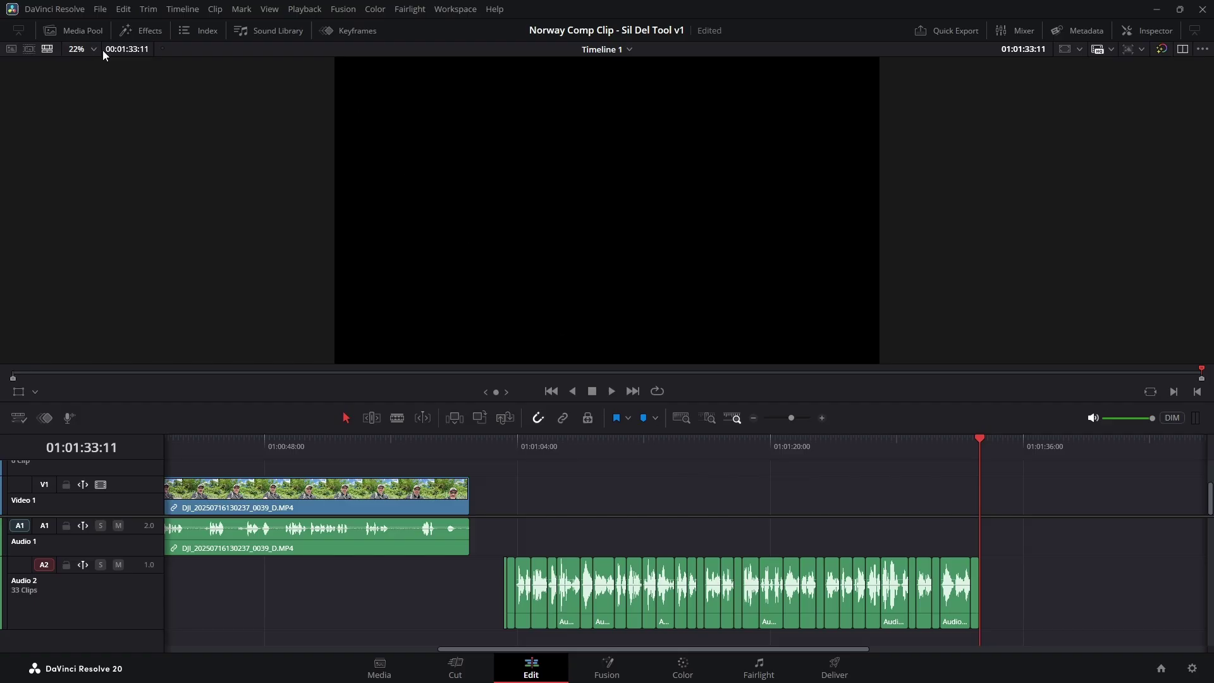
Undo the silence removal to restore the single Audio 2_004 clip and reselect it.
click(123, 9)
click(131, 24)
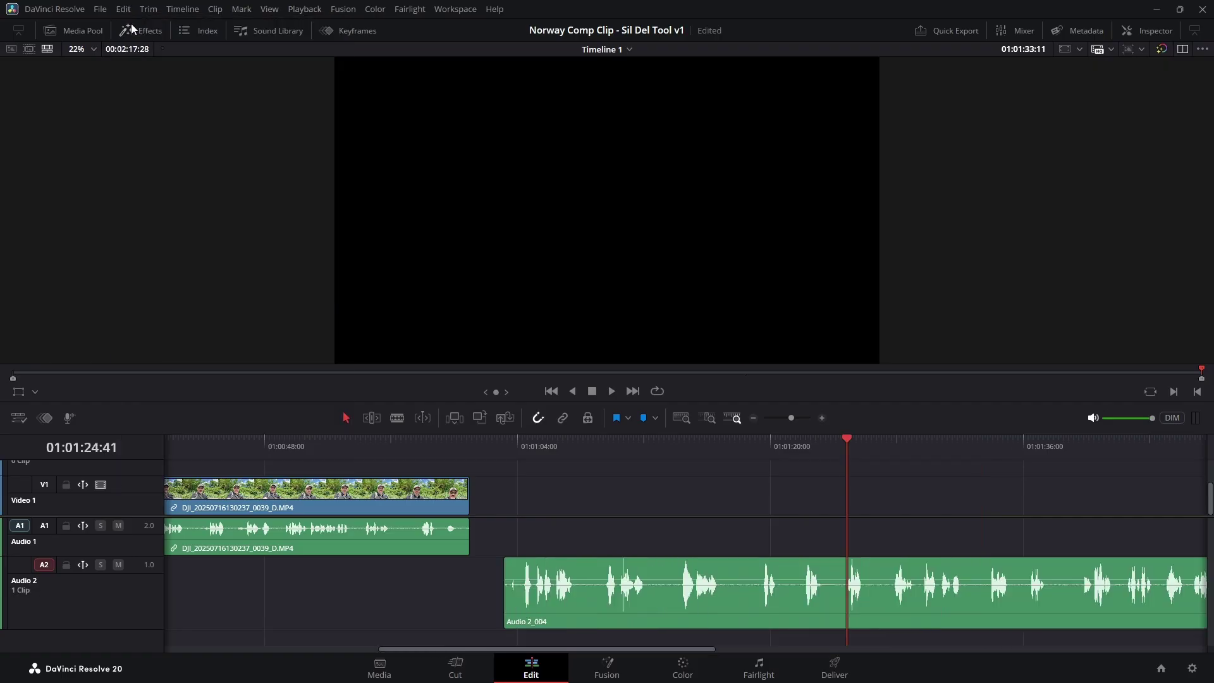
drag(848, 438, 505, 482)
click(677, 619)
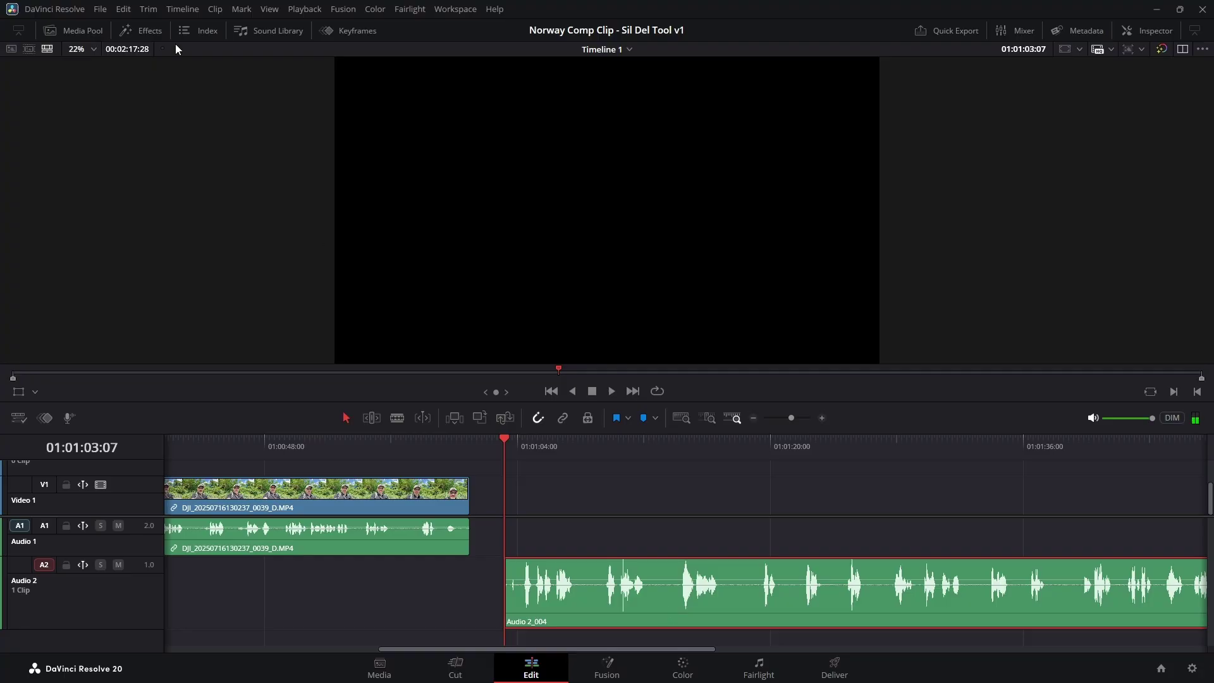
Rerun Ripple Delete Silence with 0-frame head and tail, yielding 47 clips.
click(215, 8)
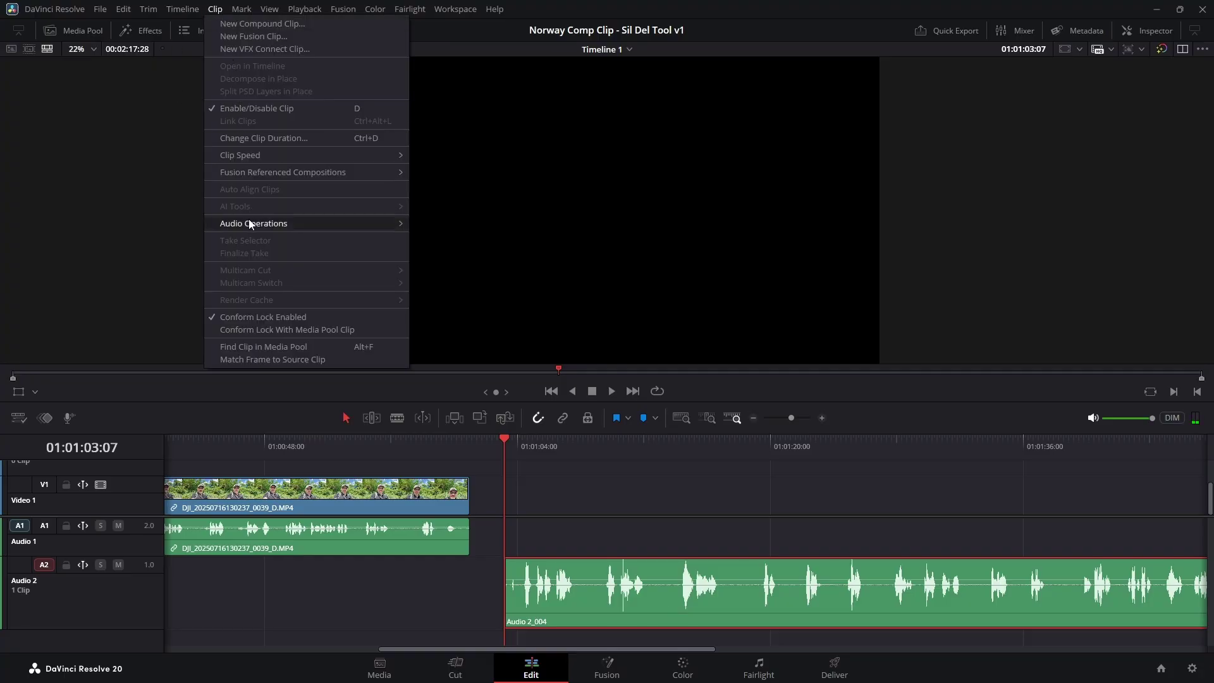
mouse_move(394, 226)
click(445, 237)
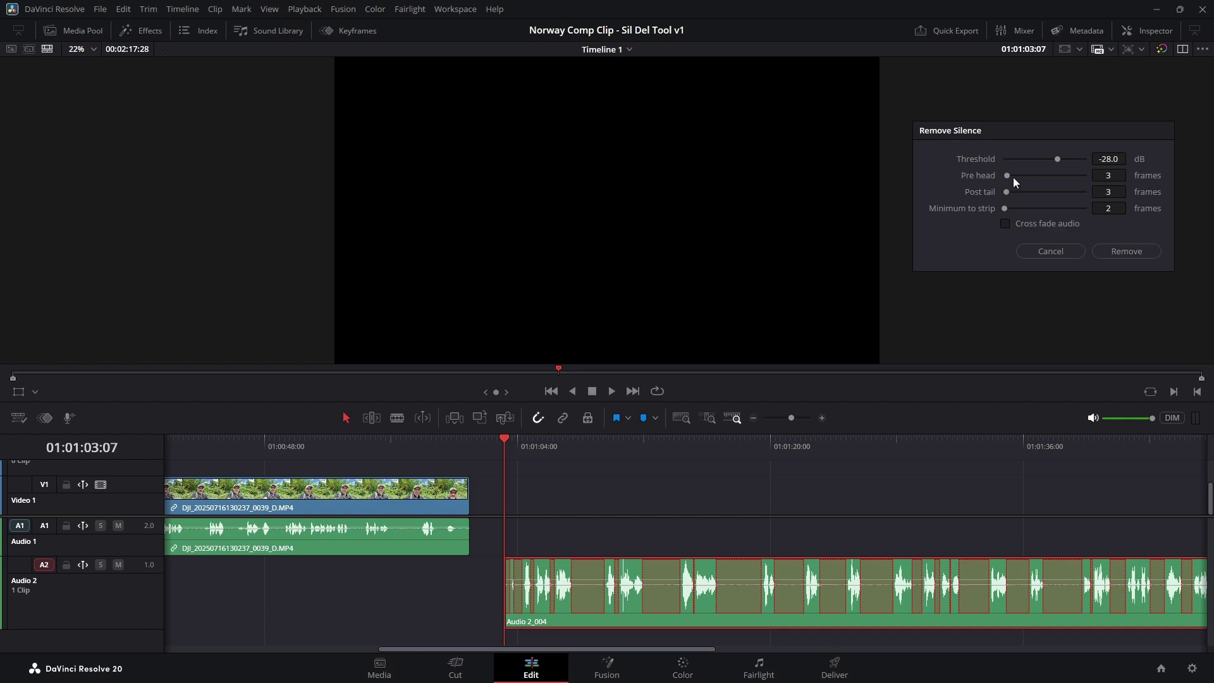
drag(1008, 176, 998, 192)
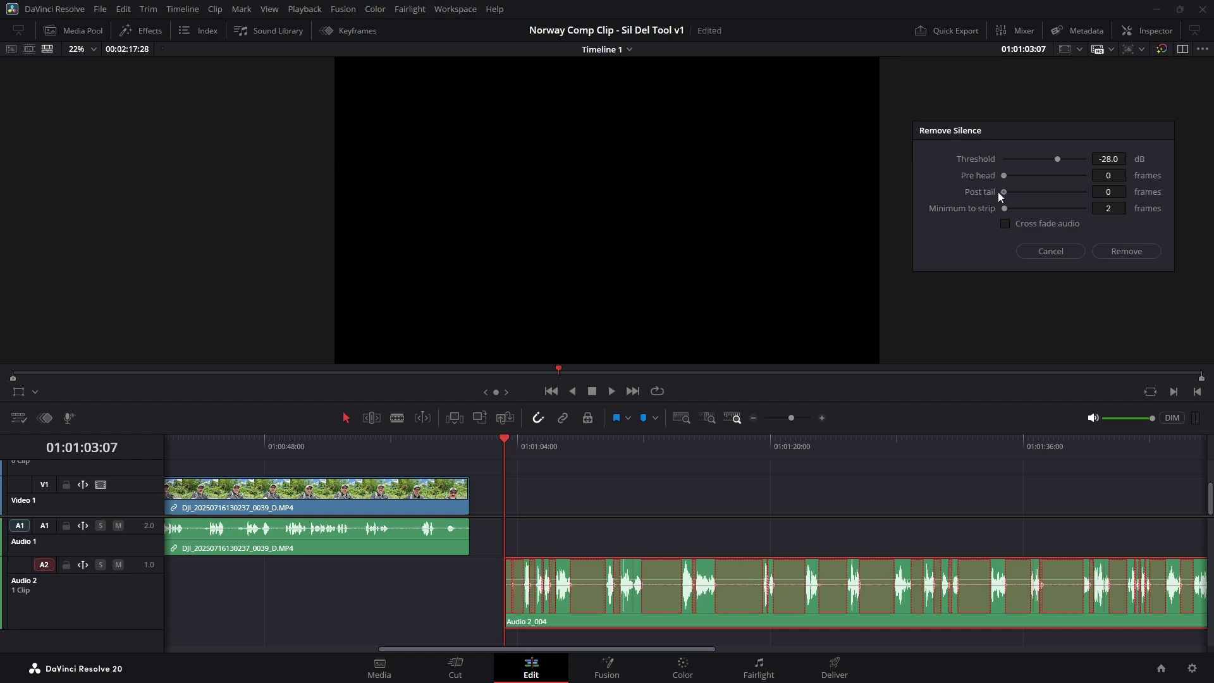
click(1133, 253)
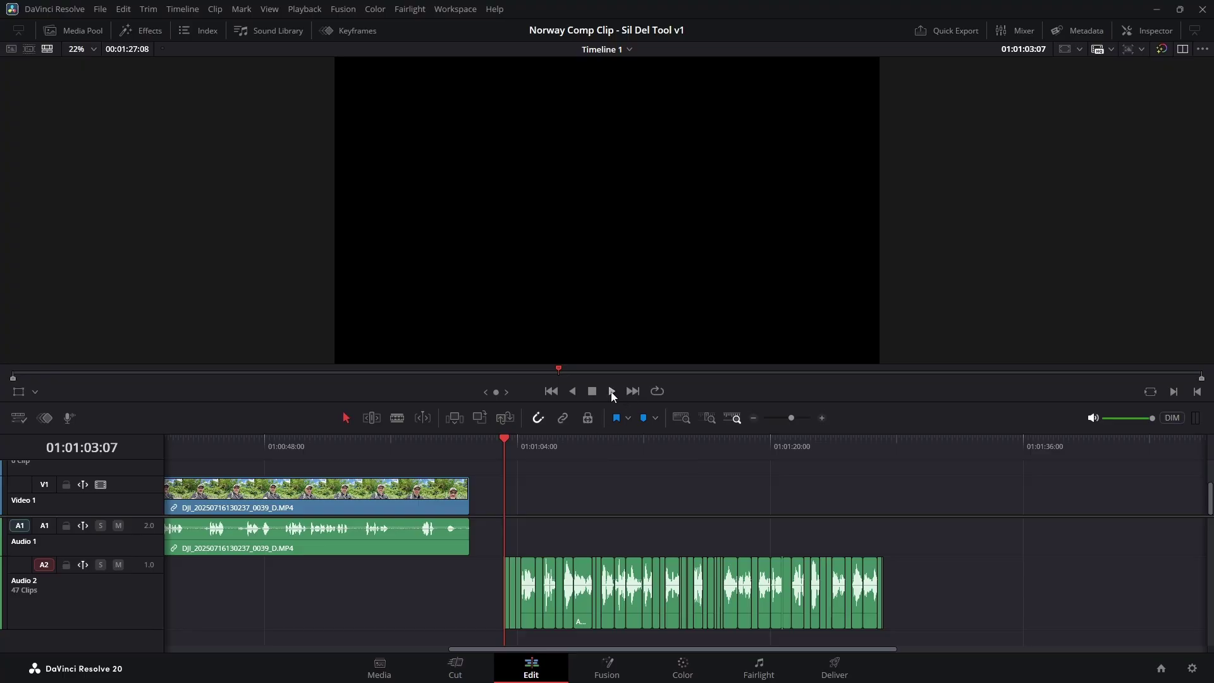
click(611, 391)
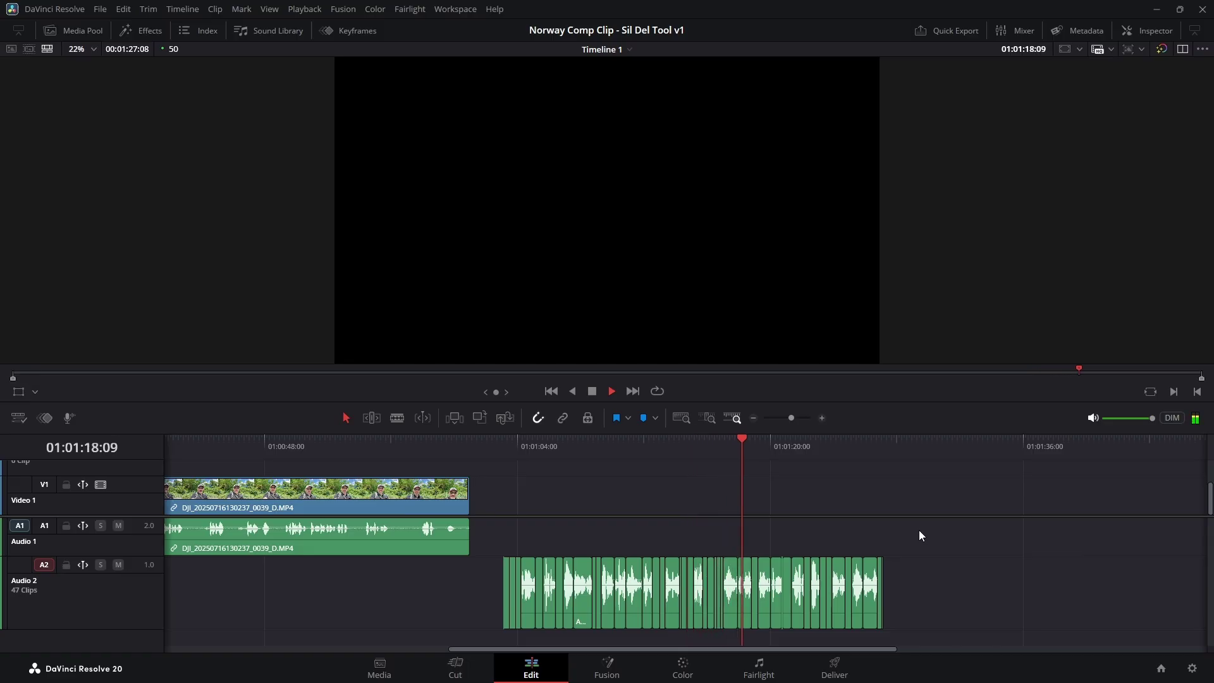
click(599, 392)
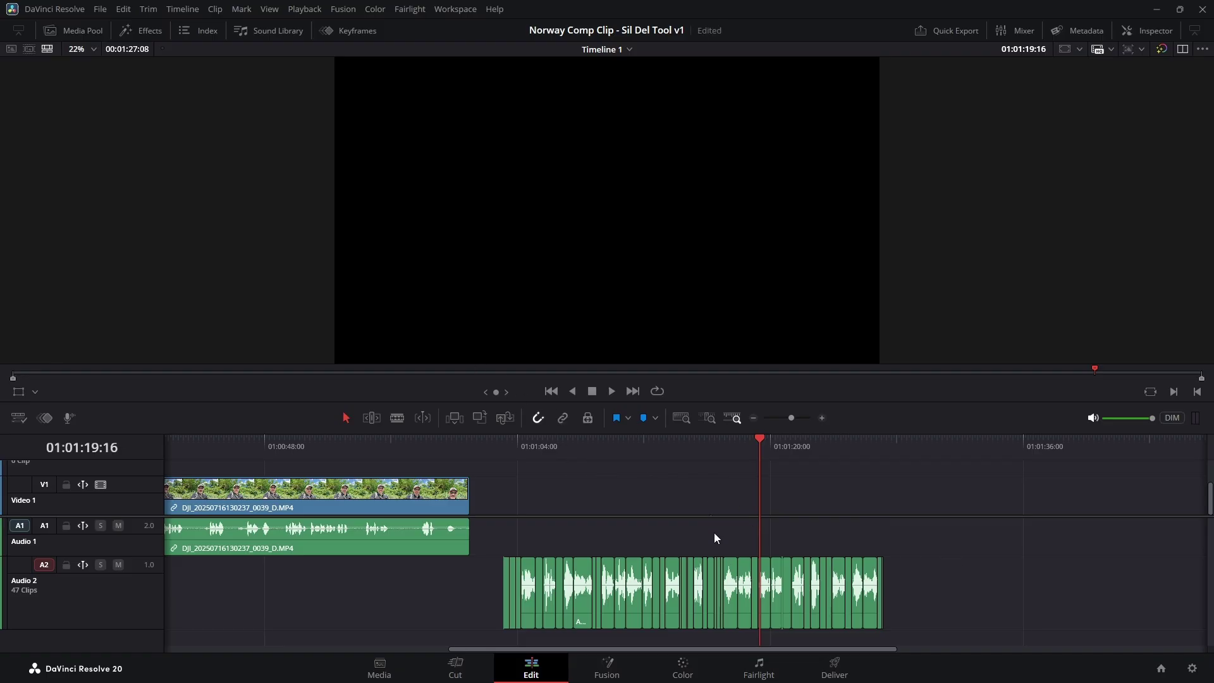
click(130, 10)
Undo the previous removal, reselect Audio 2_004, and reopen Ripple Delete Silence.
click(139, 26)
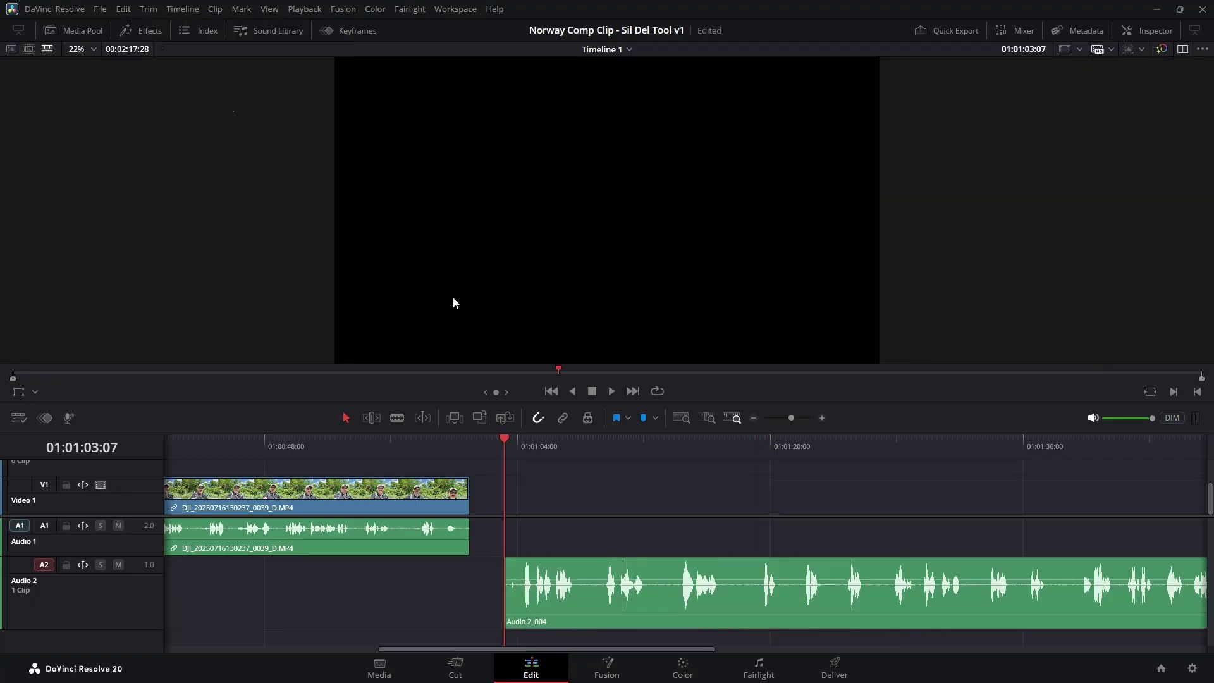
click(584, 597)
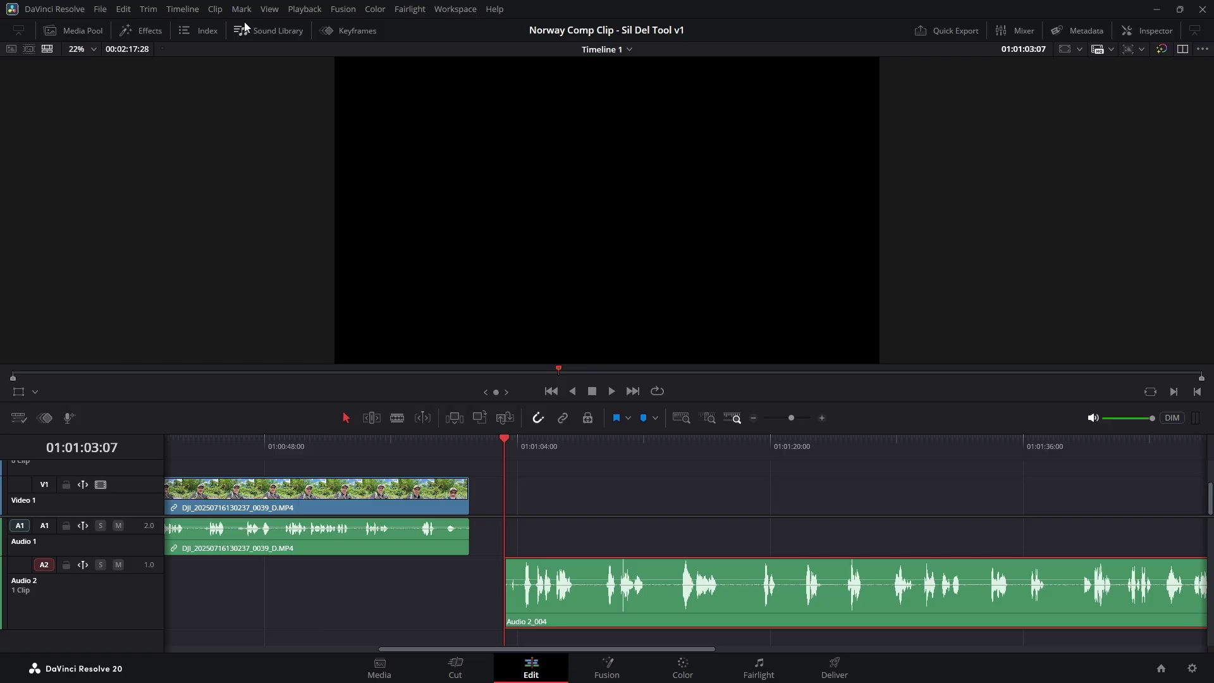
click(215, 9)
mouse_move(248, 224)
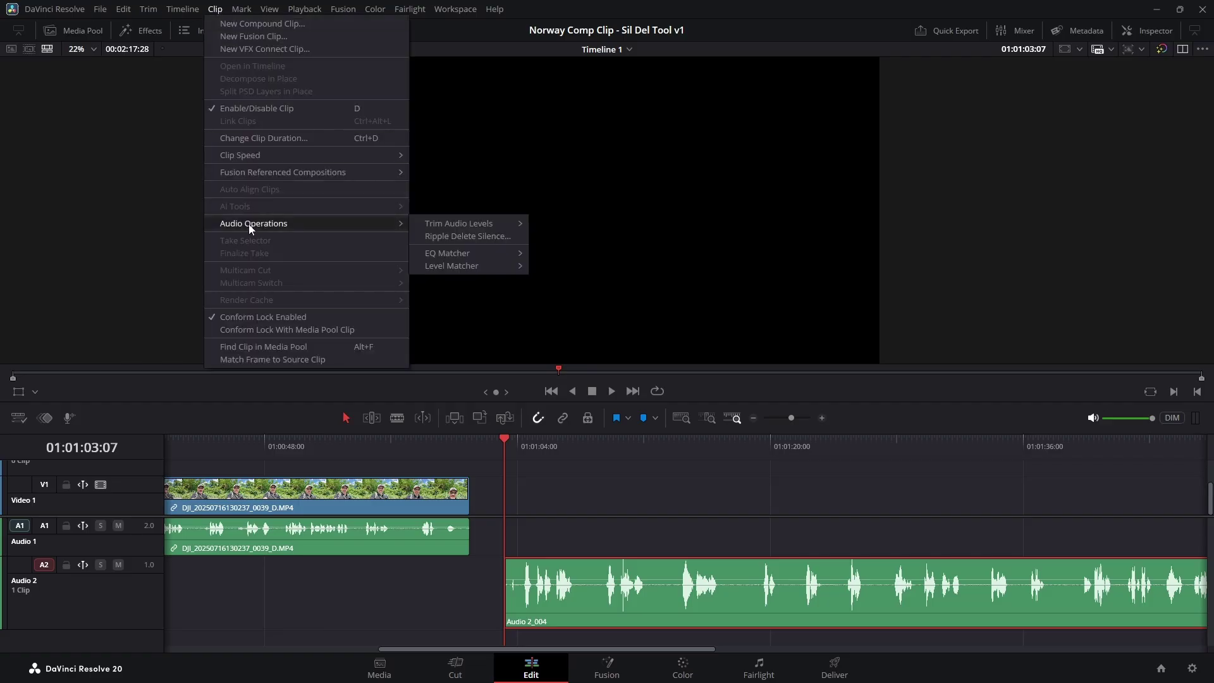
click(438, 236)
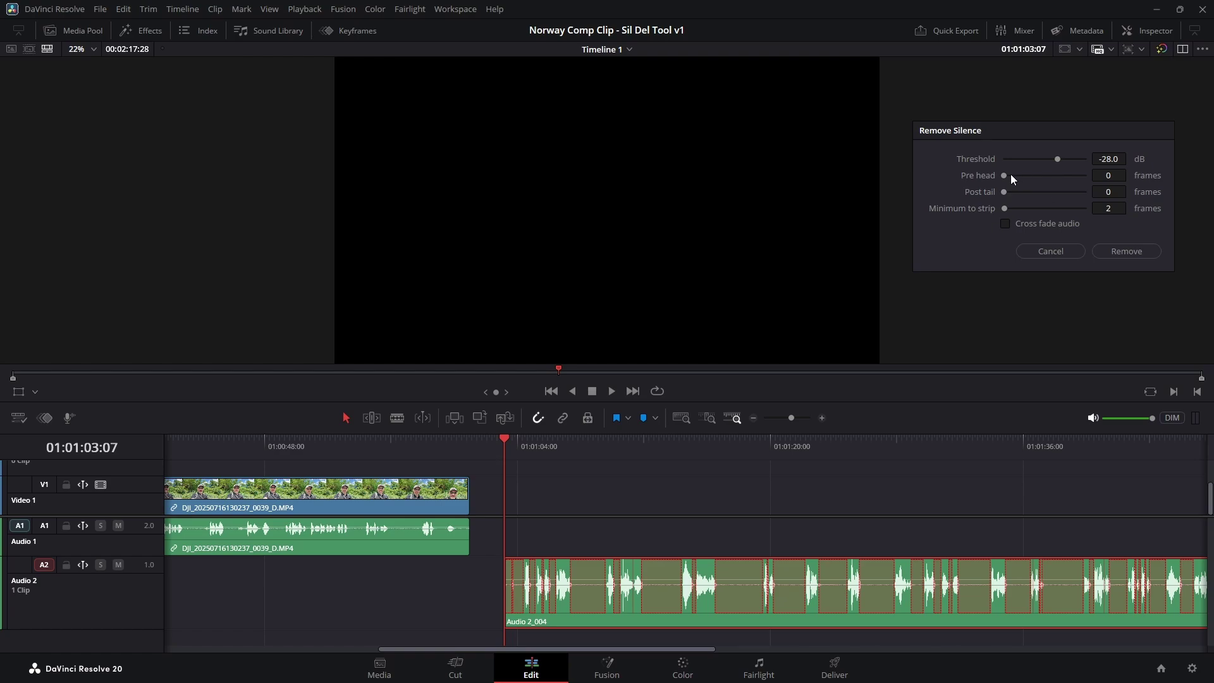
Remove silences with 6-frame Pre head and Post tail, leaving 30 clips on Audio 2.
click(1130, 174)
click(1130, 173)
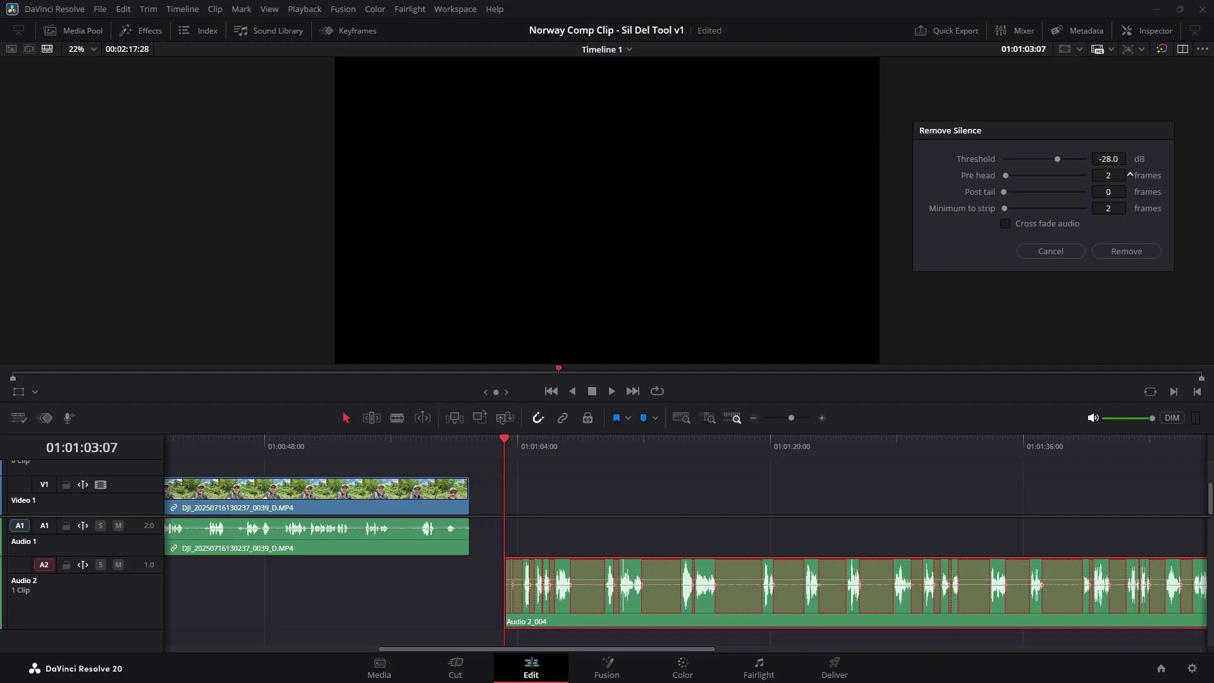
click(1130, 175)
click(1131, 175)
click(1130, 174)
click(1131, 175)
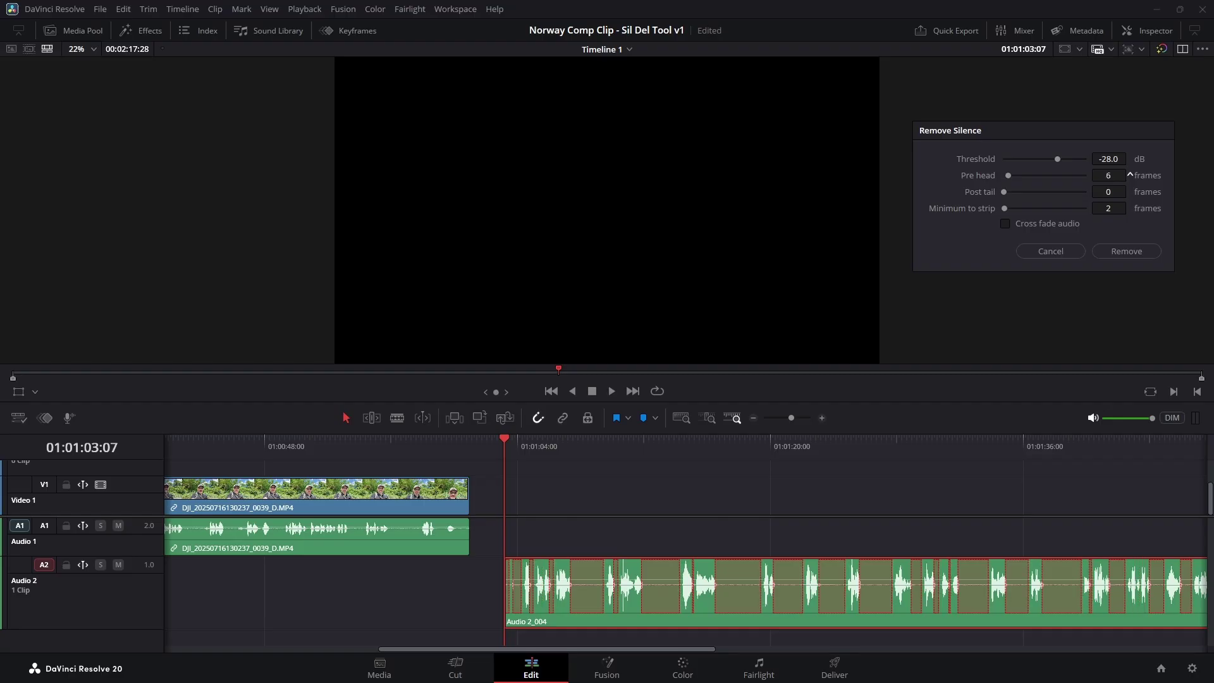
drag(1036, 192, 1008, 195)
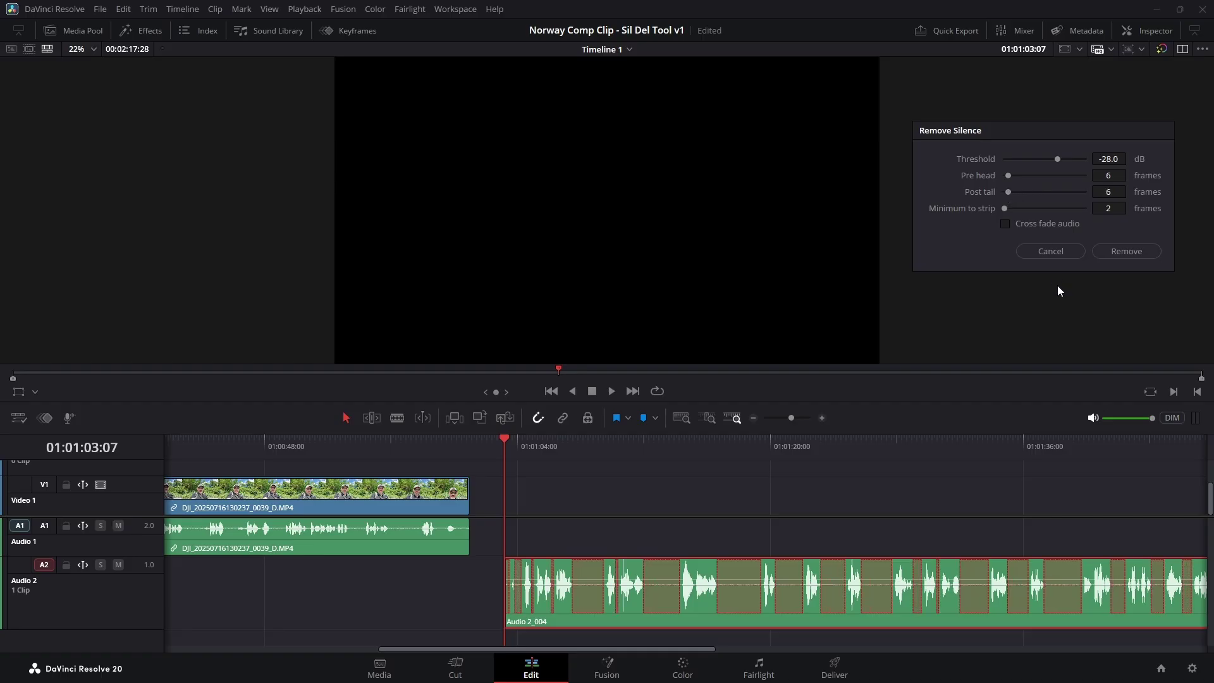
click(1127, 255)
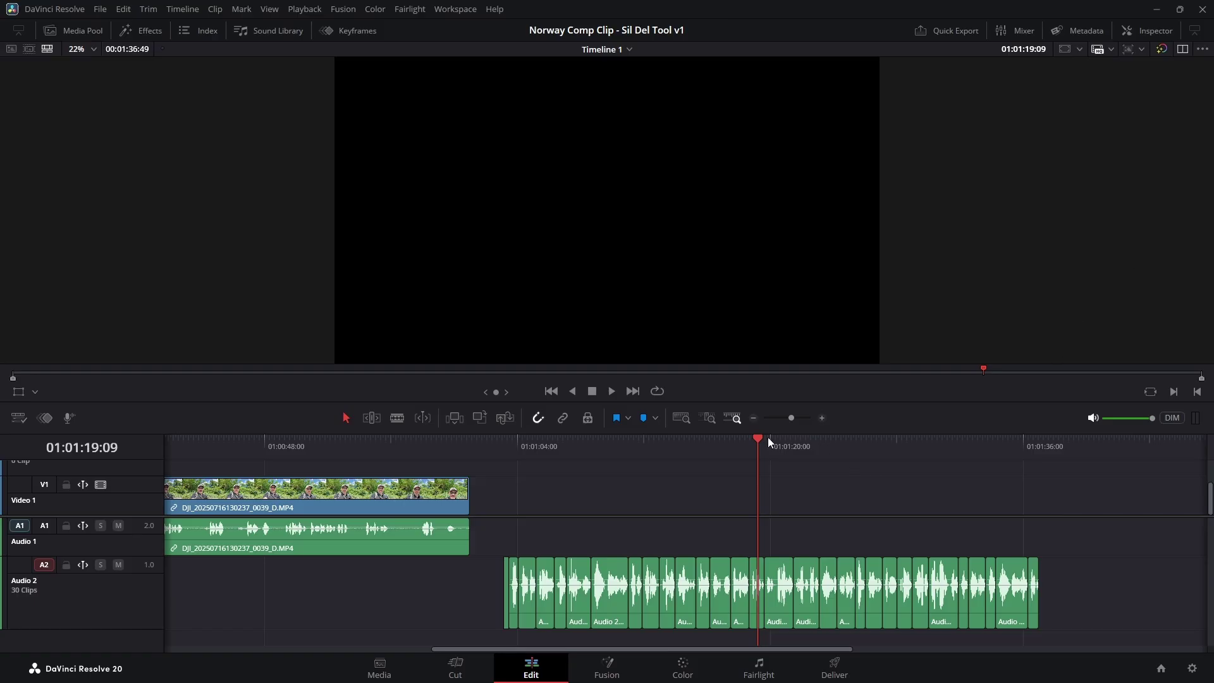
drag(761, 437, 487, 483)
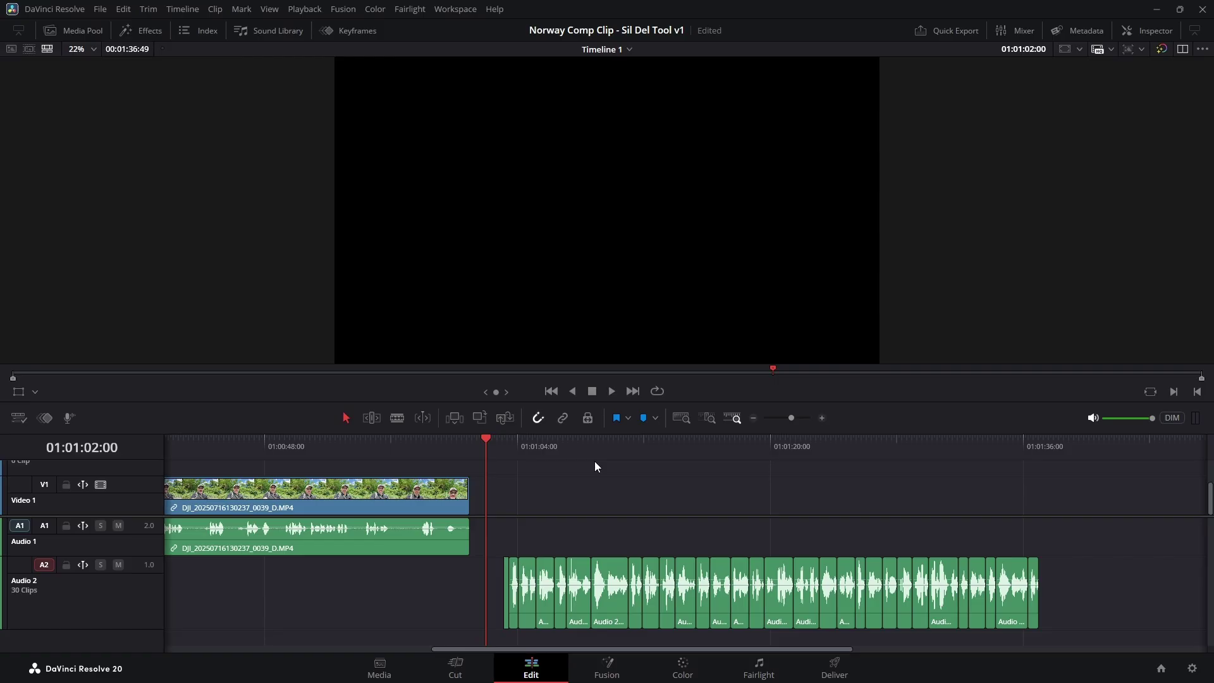
click(614, 392)
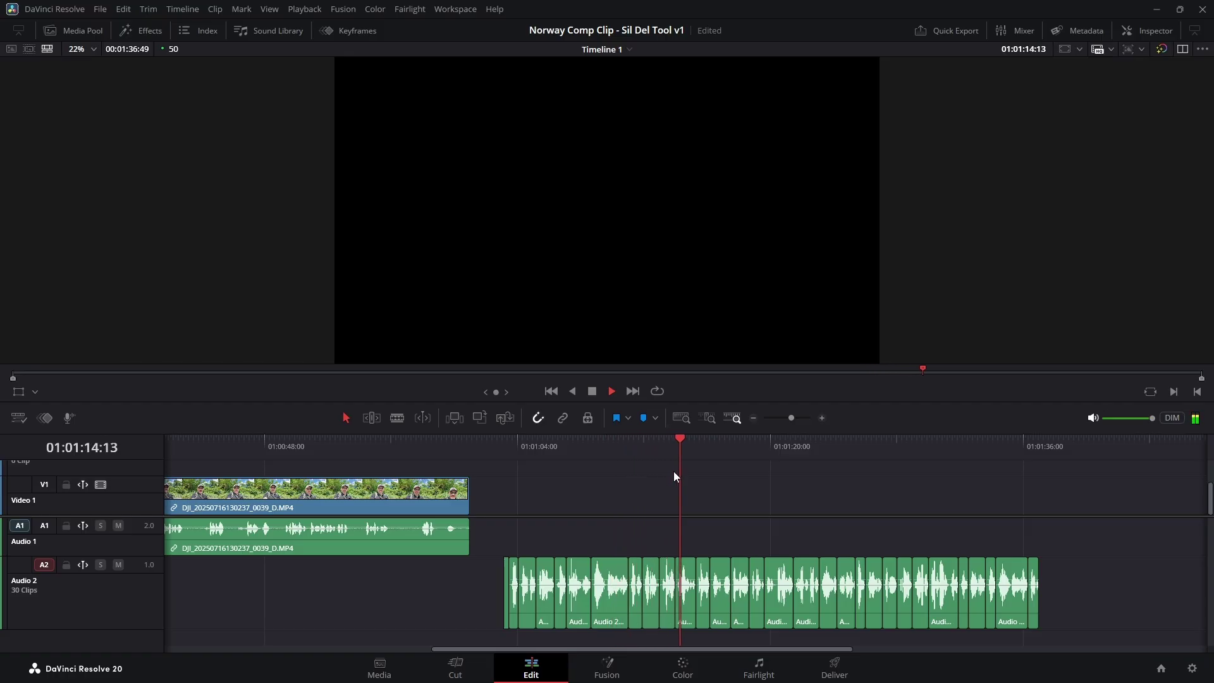
click(593, 392)
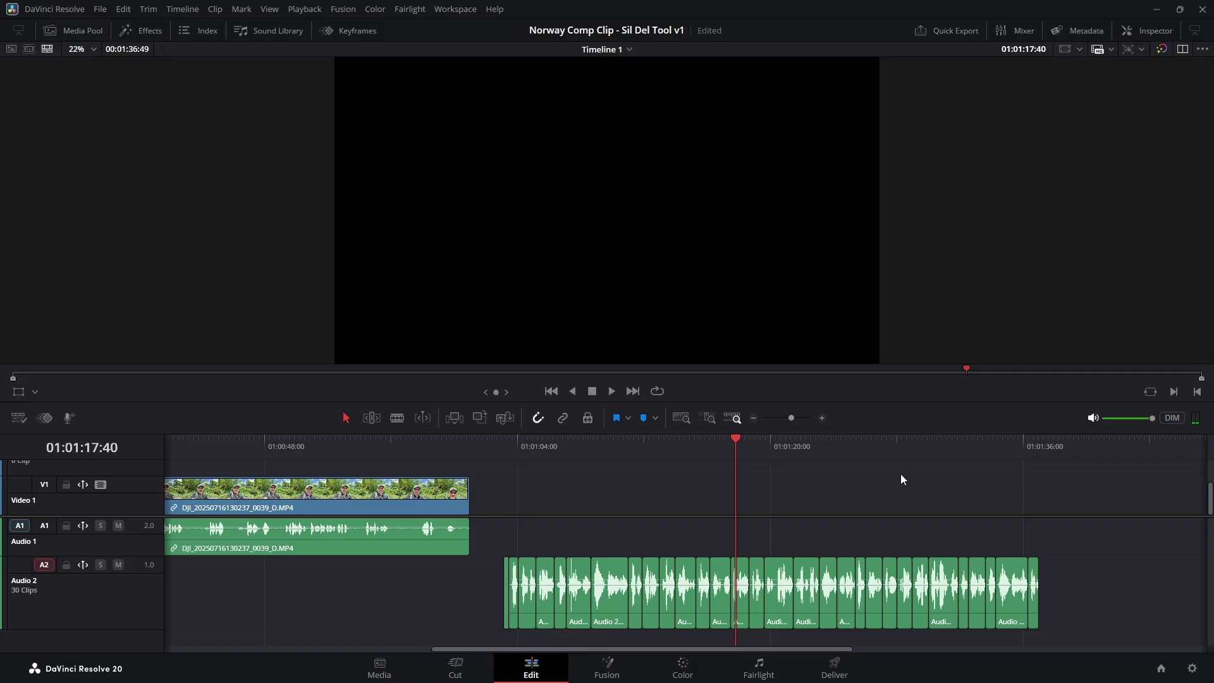
drag(739, 437, 494, 498)
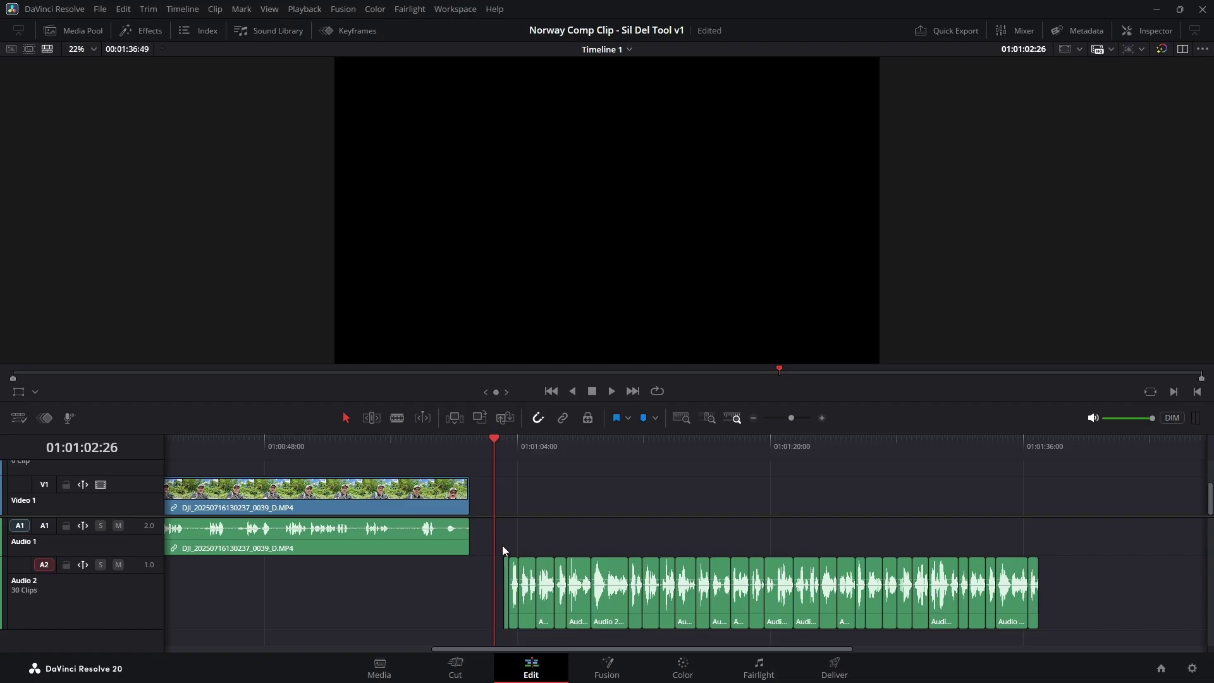
drag(502, 546, 1044, 590)
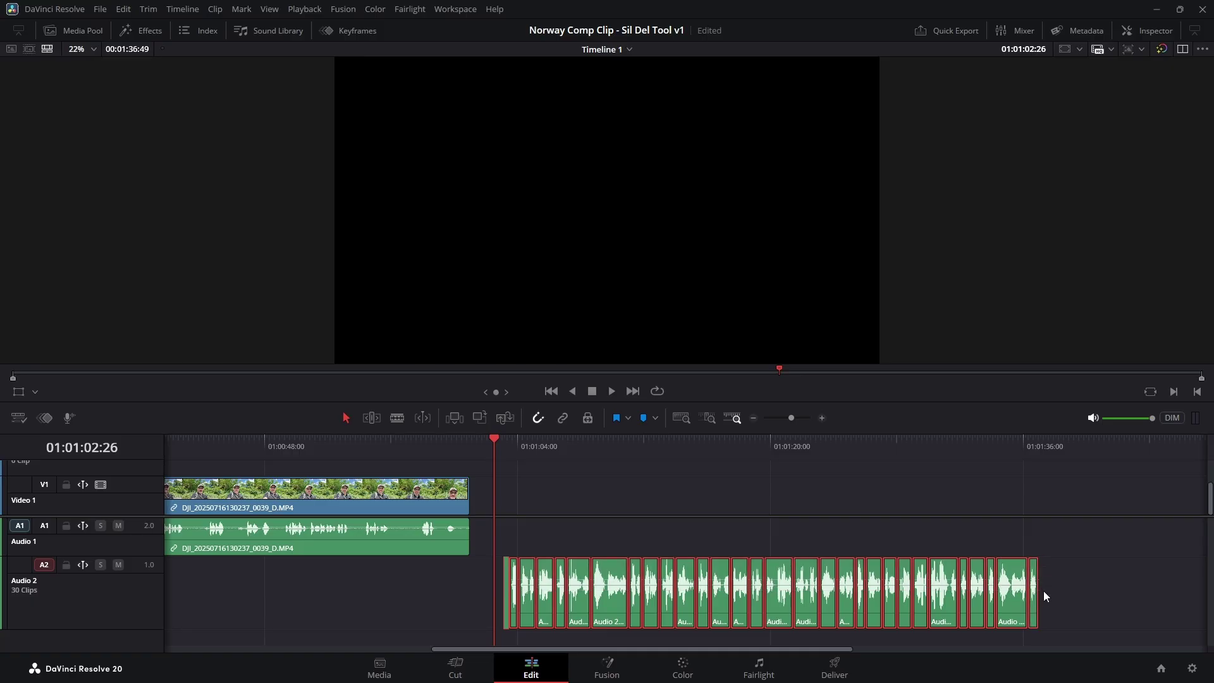
Combine the selected Audio 2 clips into a compound clip named 'silence removed'.
right_click(951, 601)
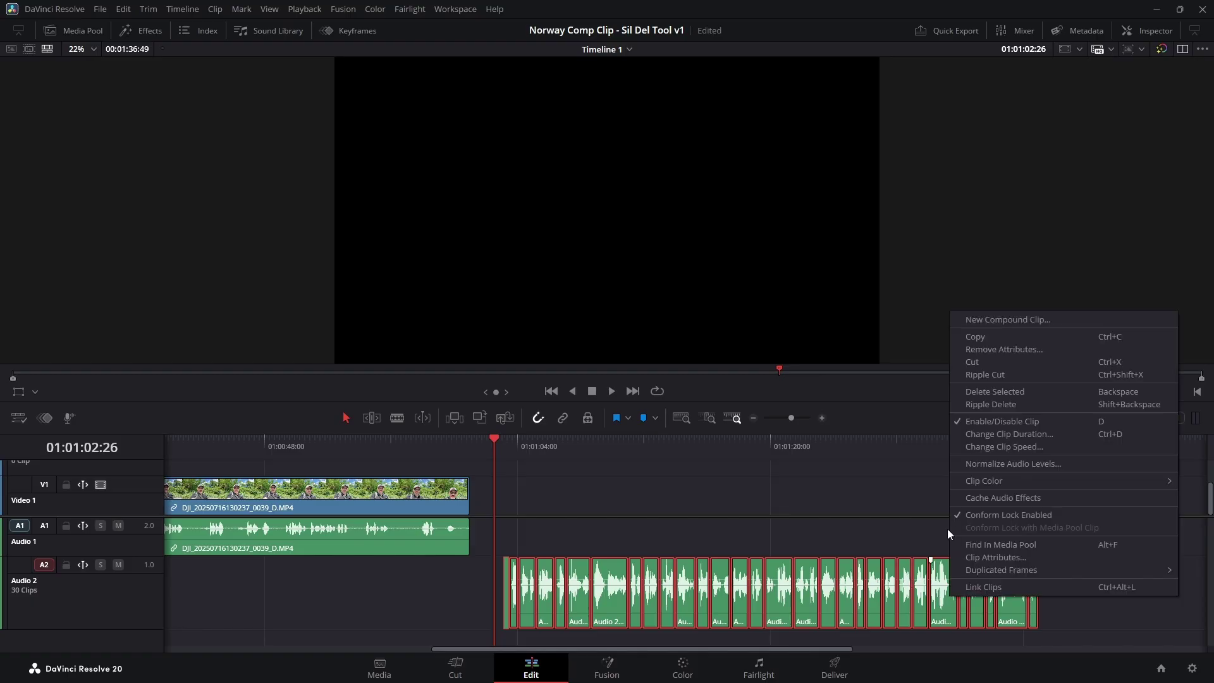
click(1001, 320)
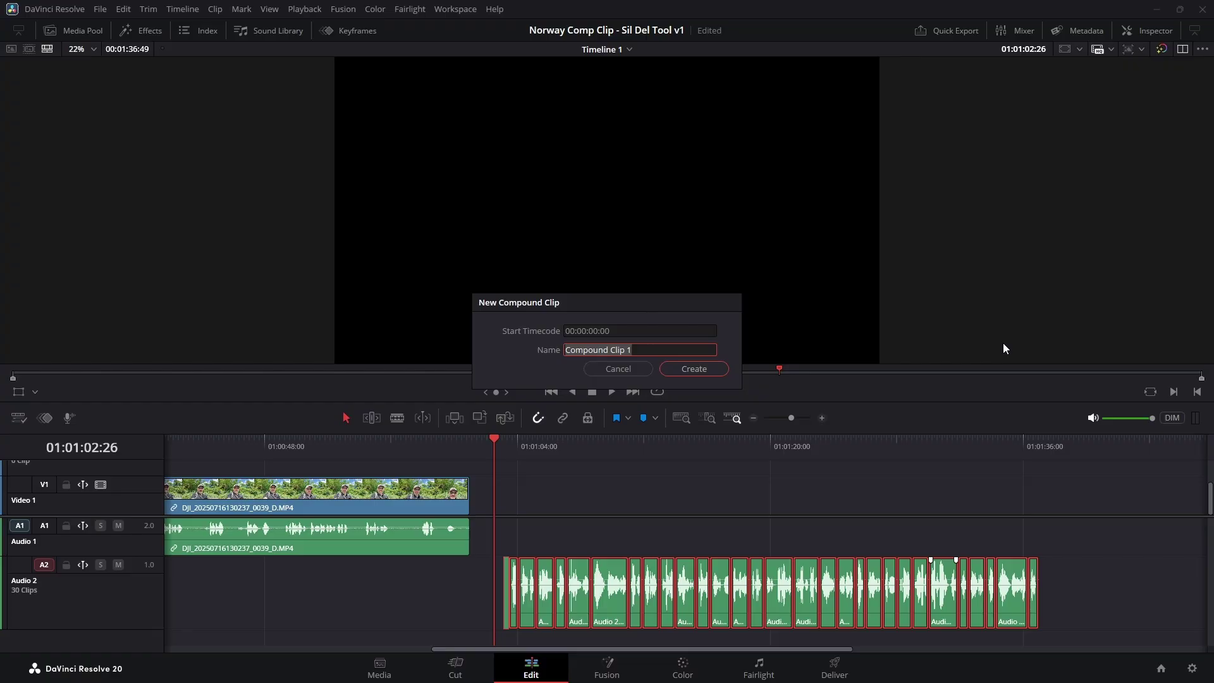
text(silenc)
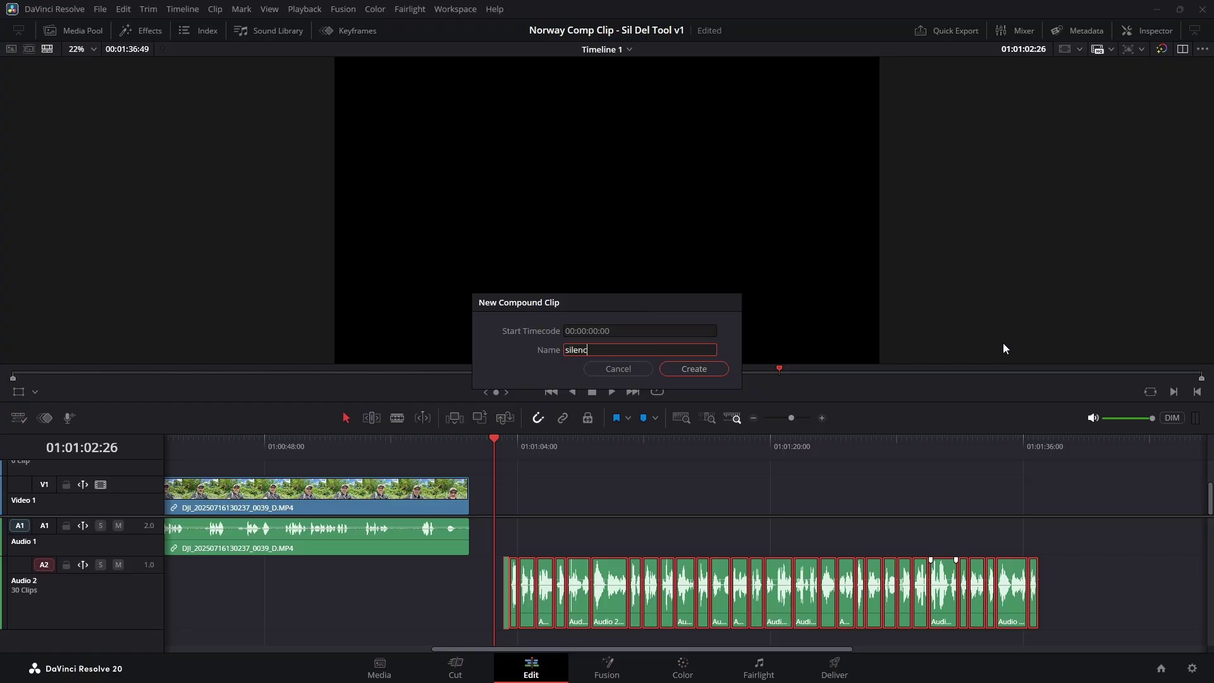
text(e removed)
click(725, 373)
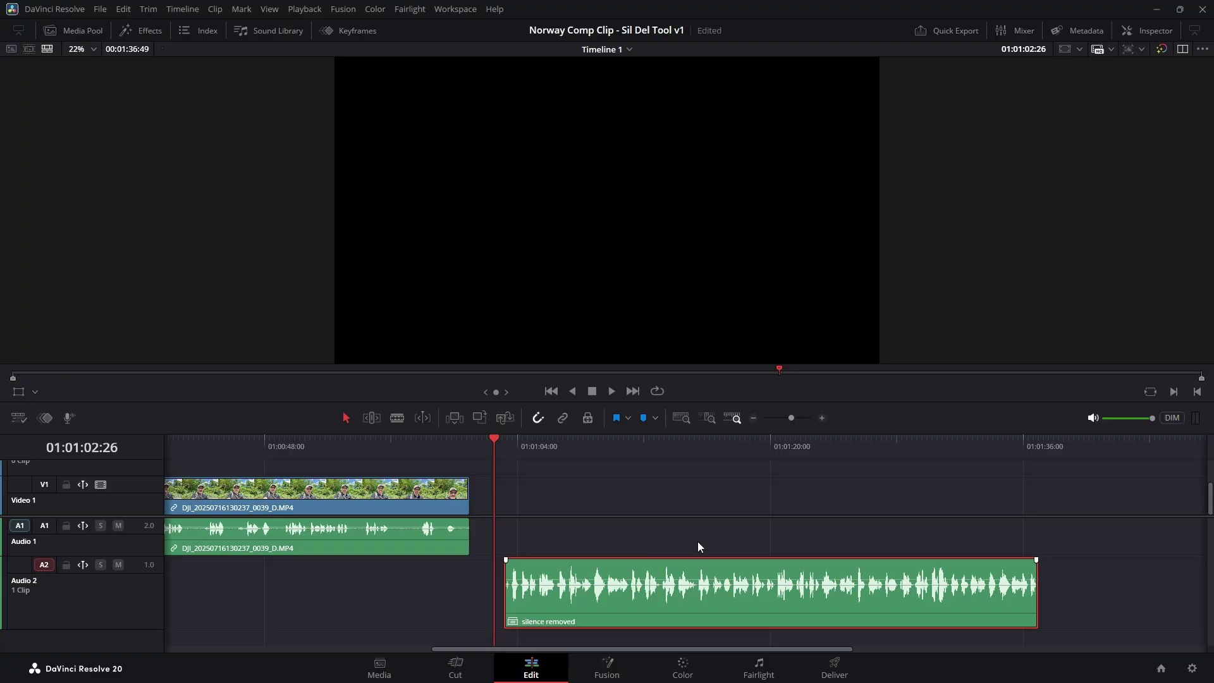
click(611, 391)
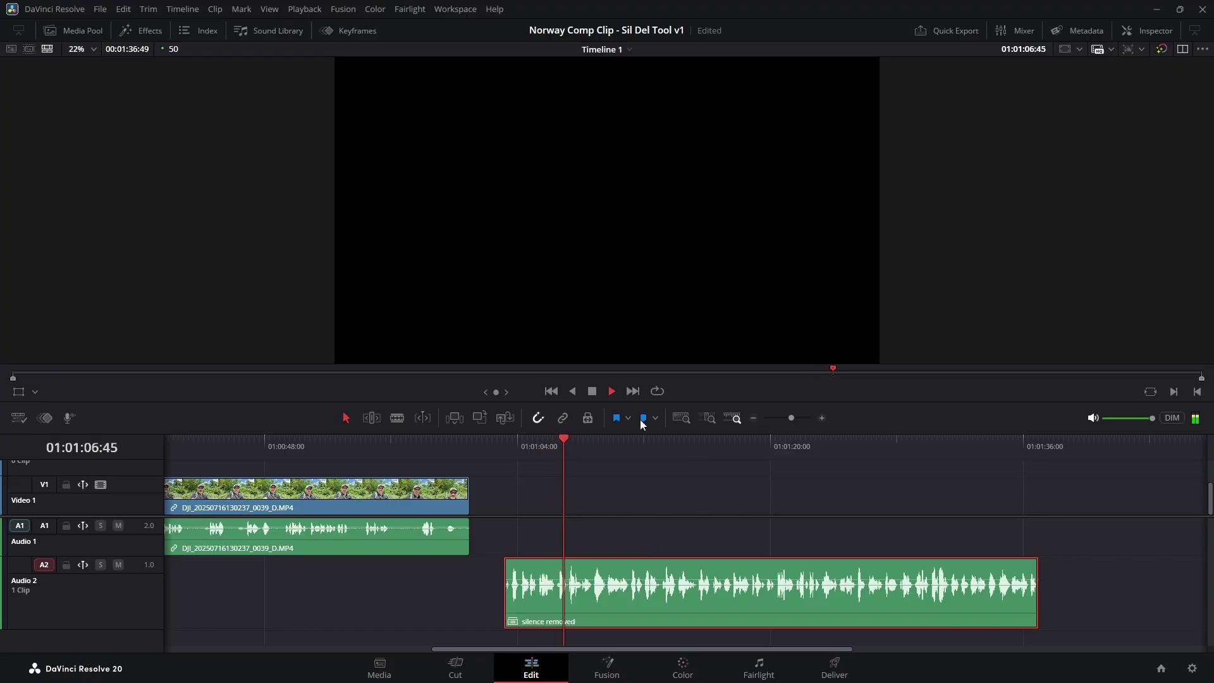
click(593, 393)
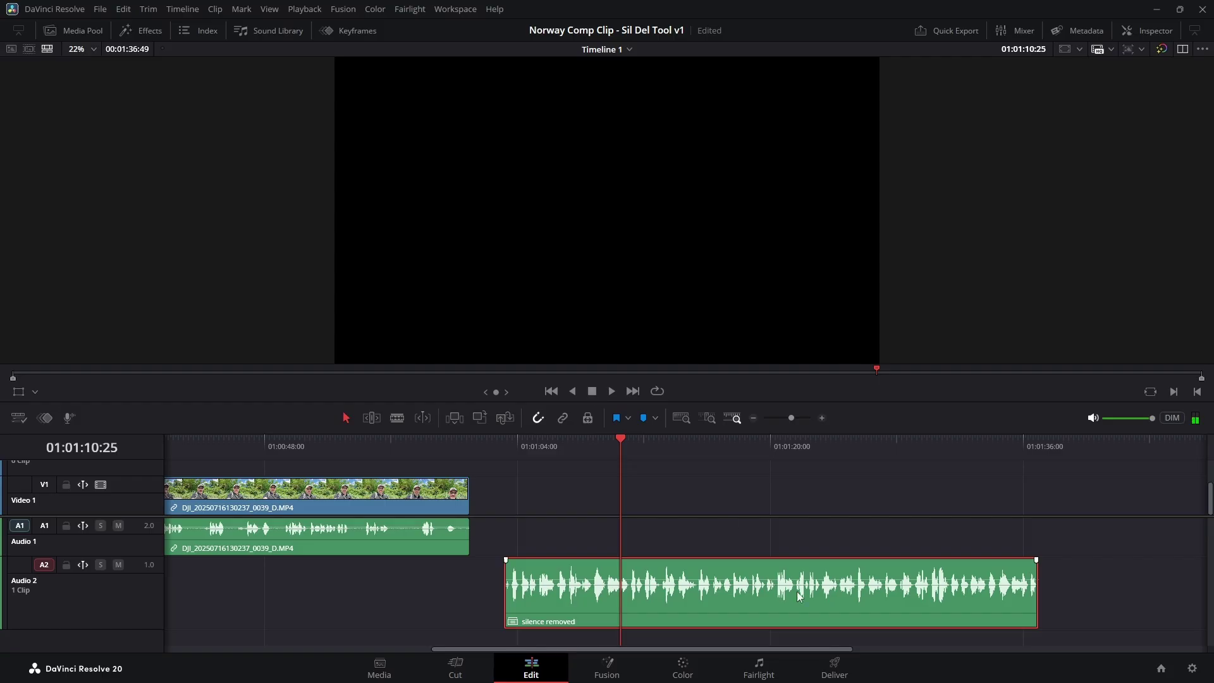
click(1156, 30)
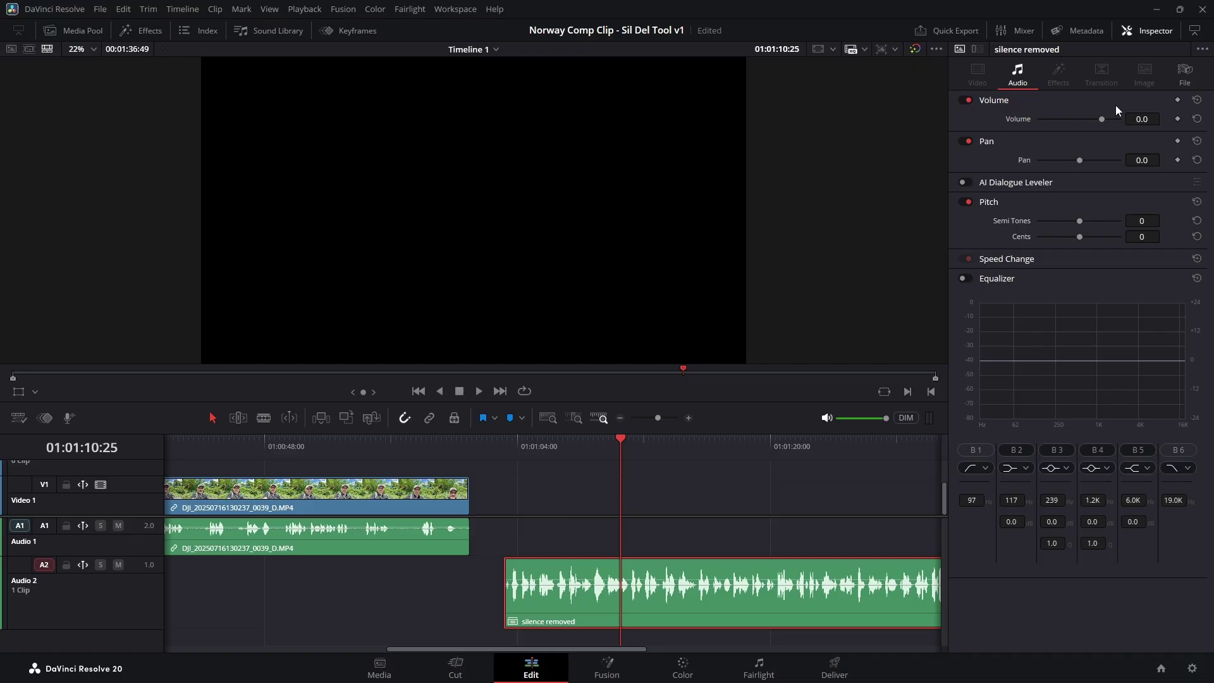
click(1158, 33)
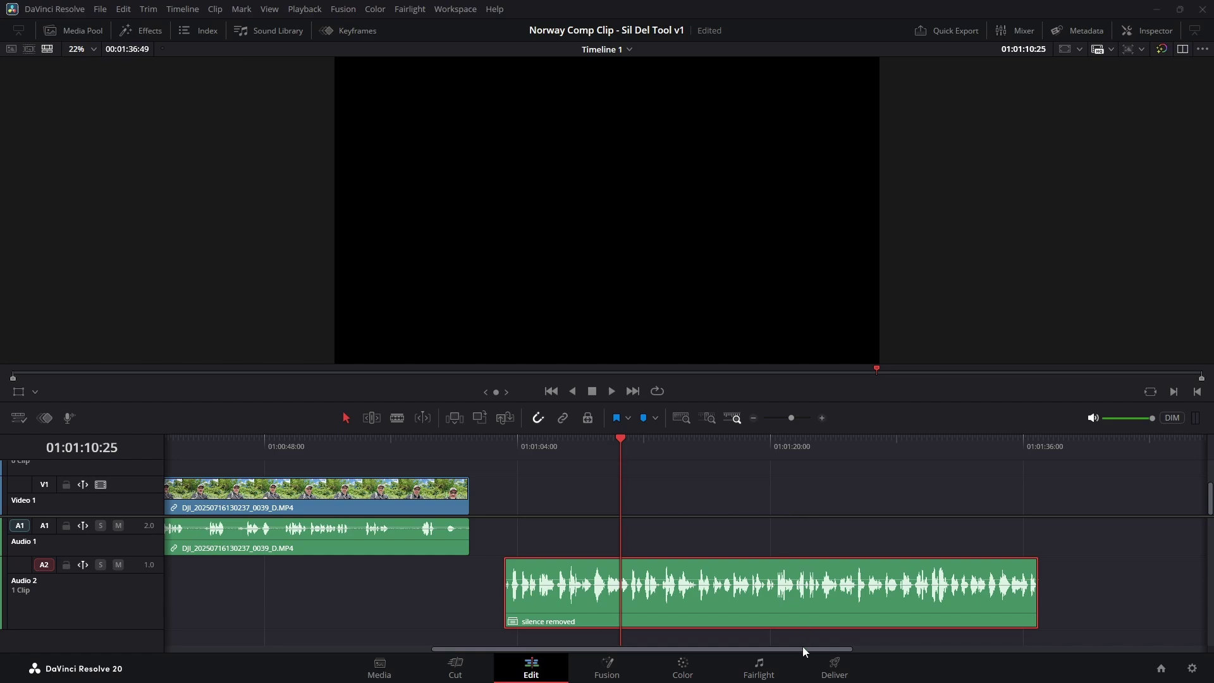
drag(803, 646, 527, 639)
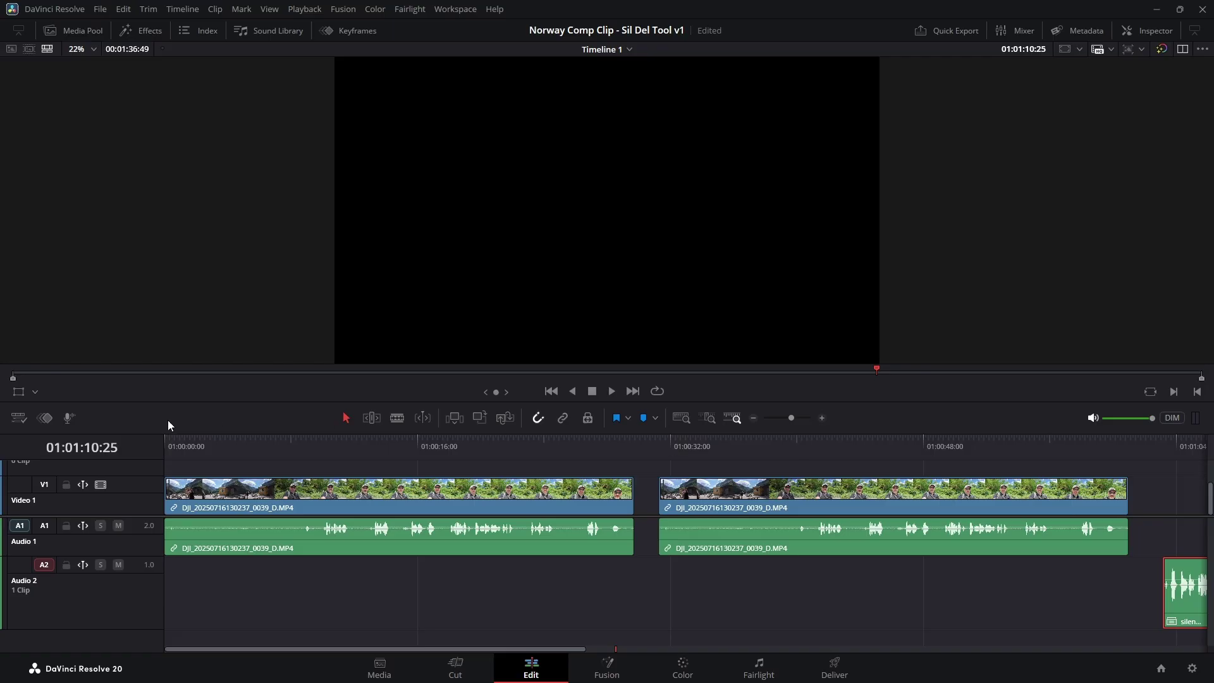
Scroll back to the timeline start and place the playhead on the first video clip.
drag(174, 446, 304, 497)
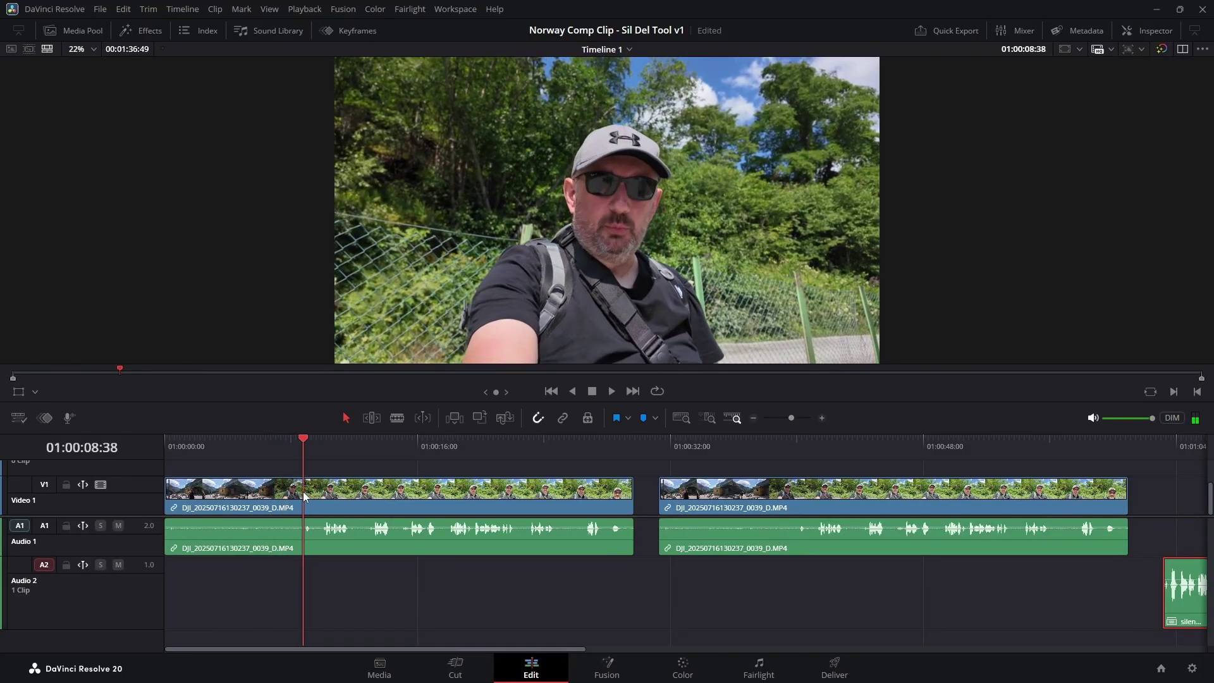
drag(304, 496, 294, 542)
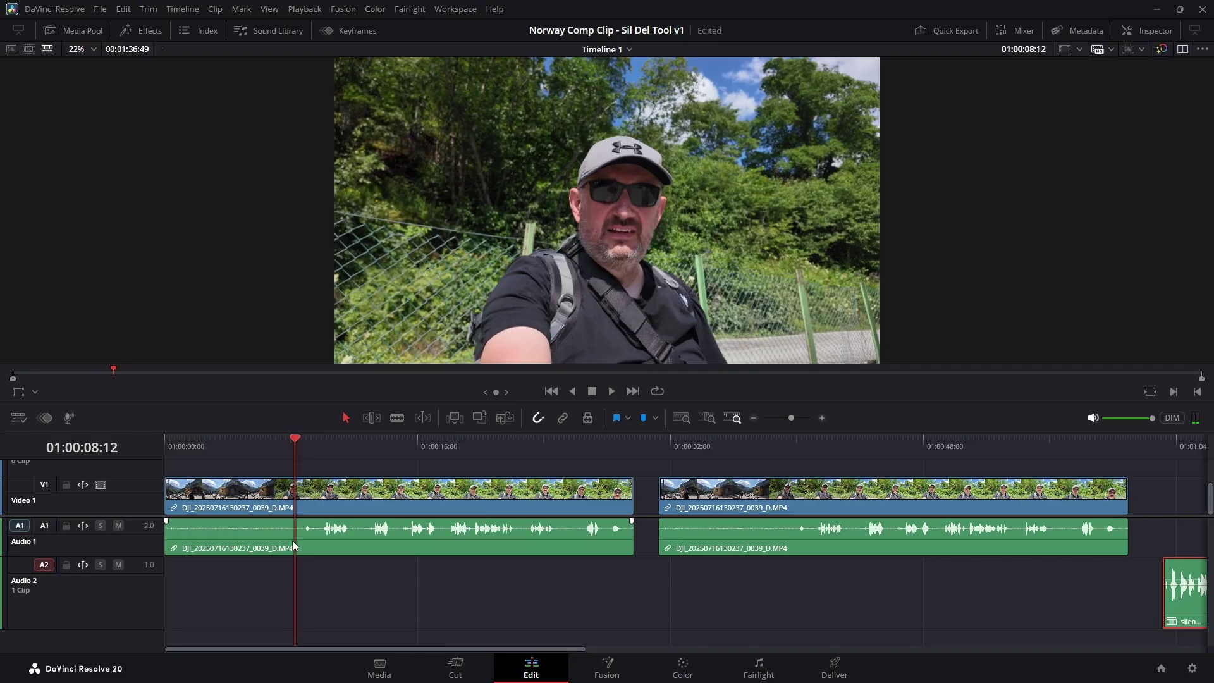
Cut the first clip's video and audio at about 01:00:08, then replay from the start to check the cut.
key(ctrl+b)
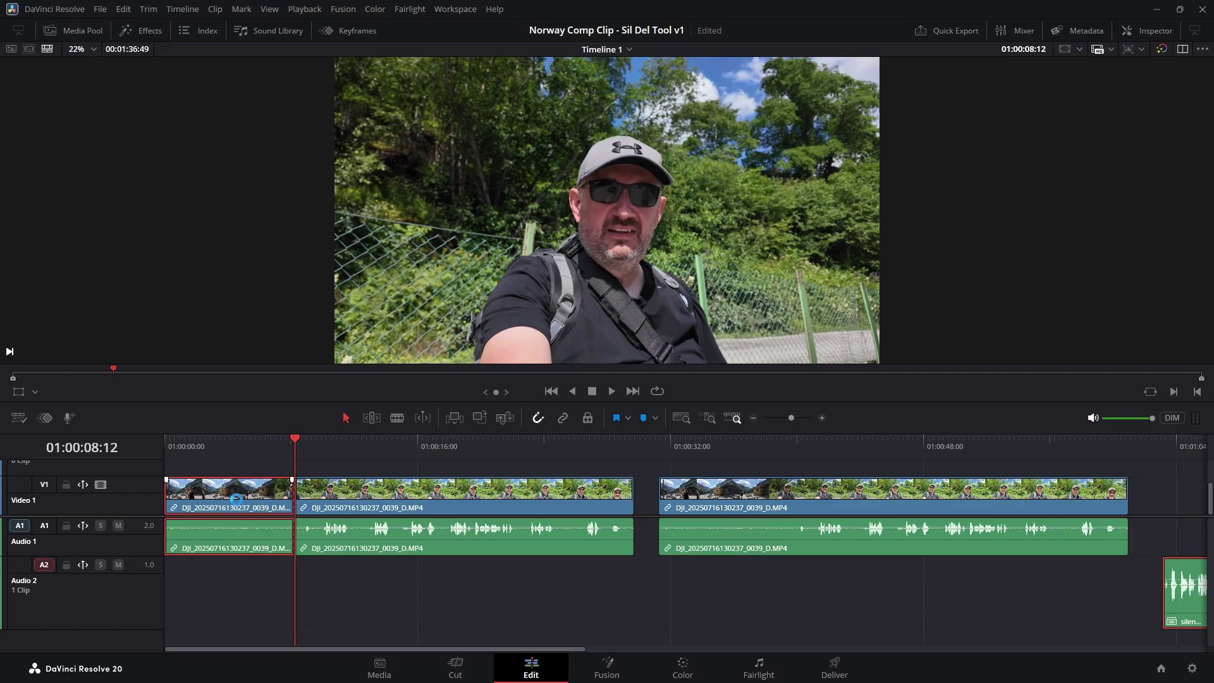
key(Home)
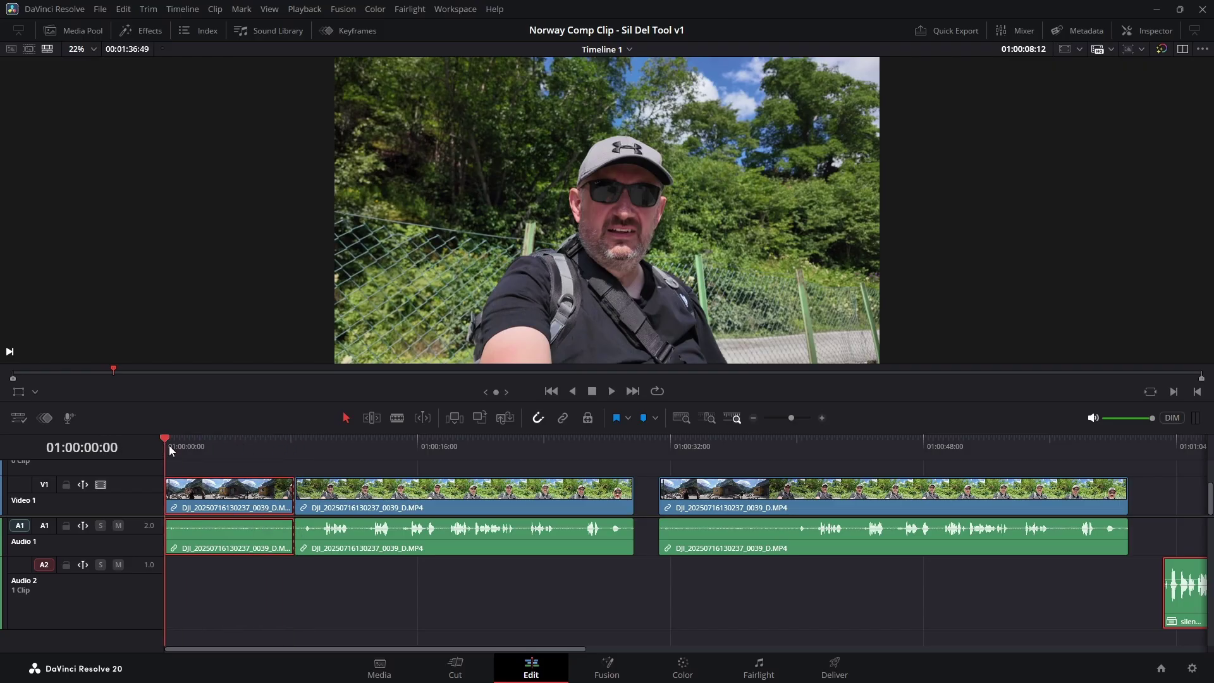
click(611, 392)
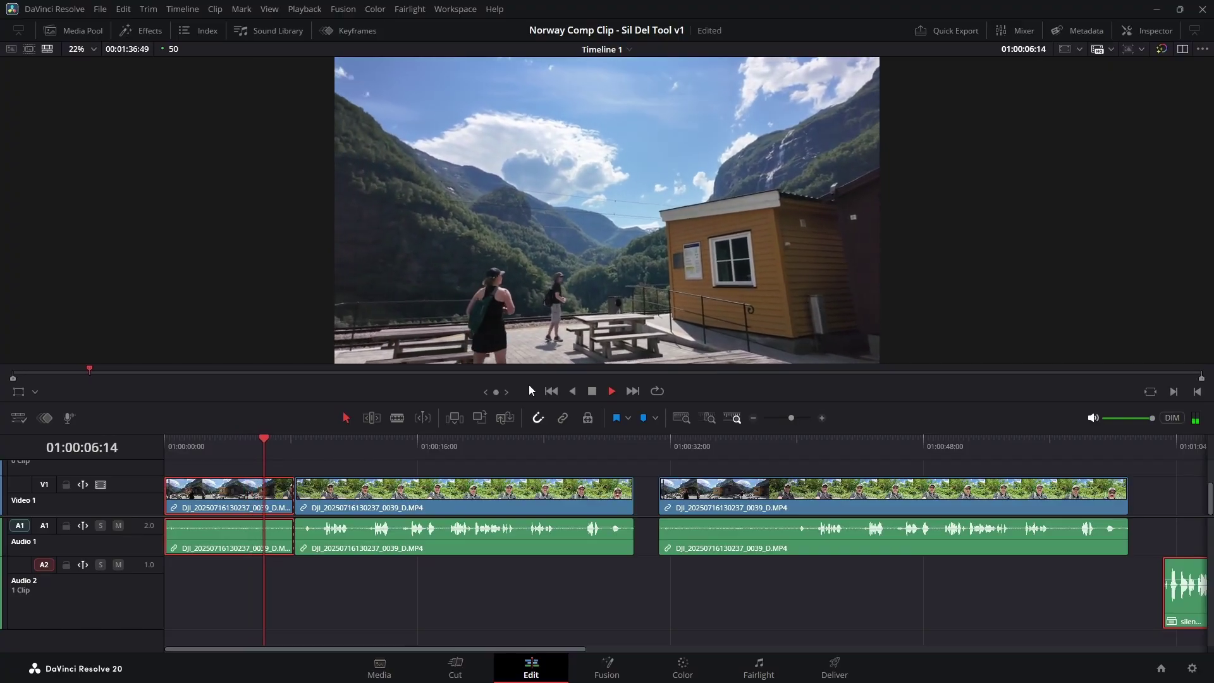
click(595, 392)
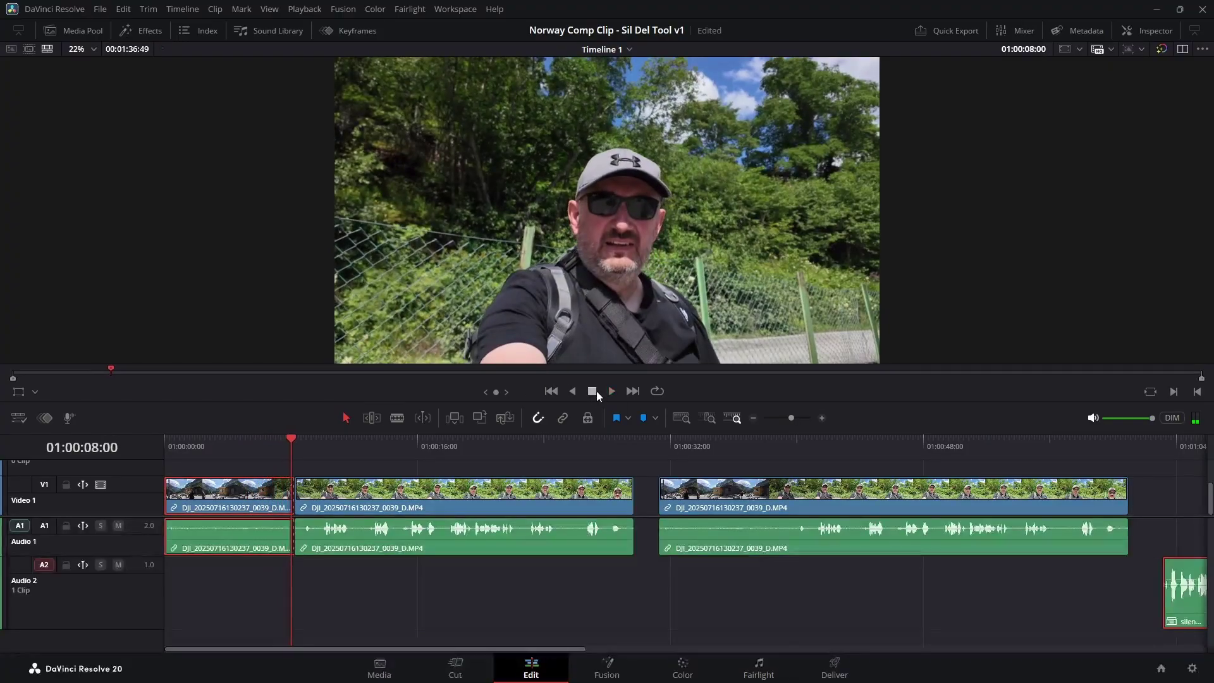
click(612, 392)
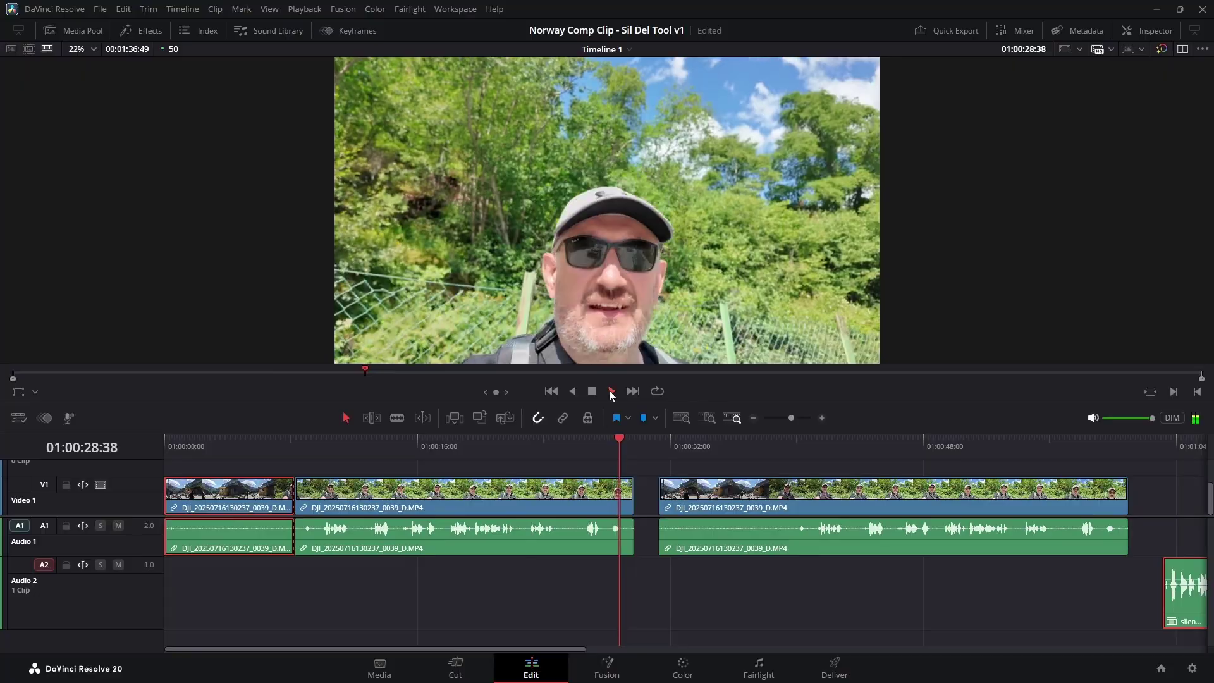
drag(588, 442, 297, 438)
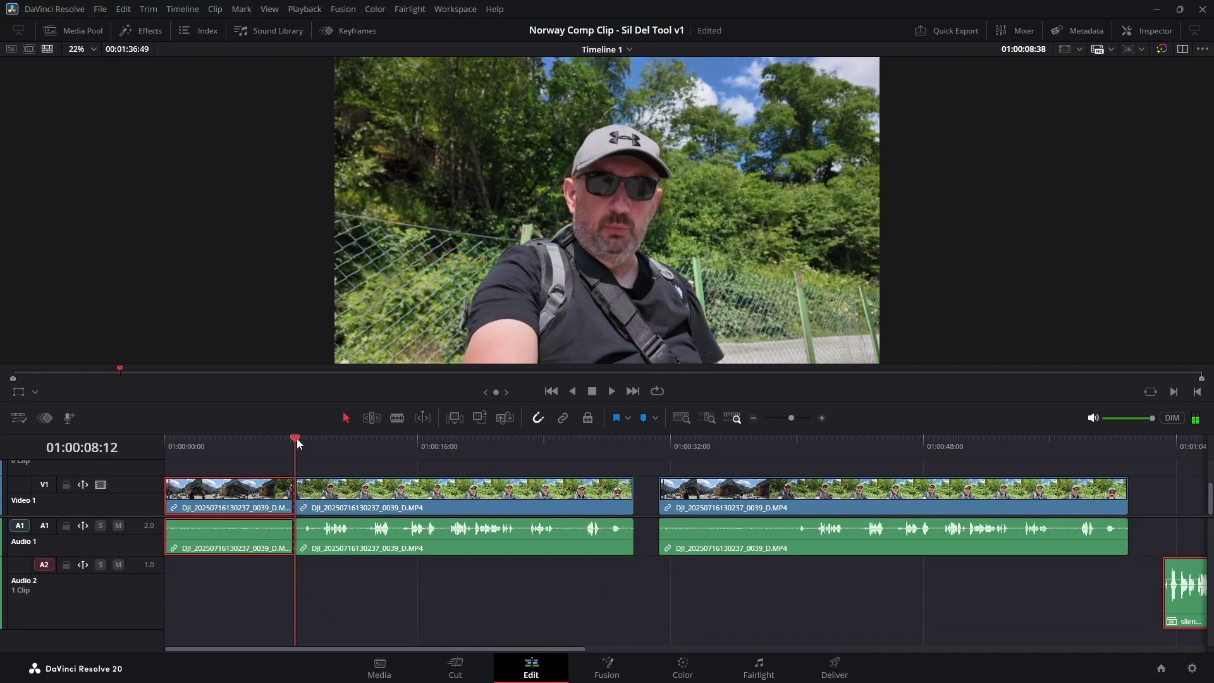
Select the second V1 and A1 clips and remove their silences with Ripple Delete Silence.
click(343, 500)
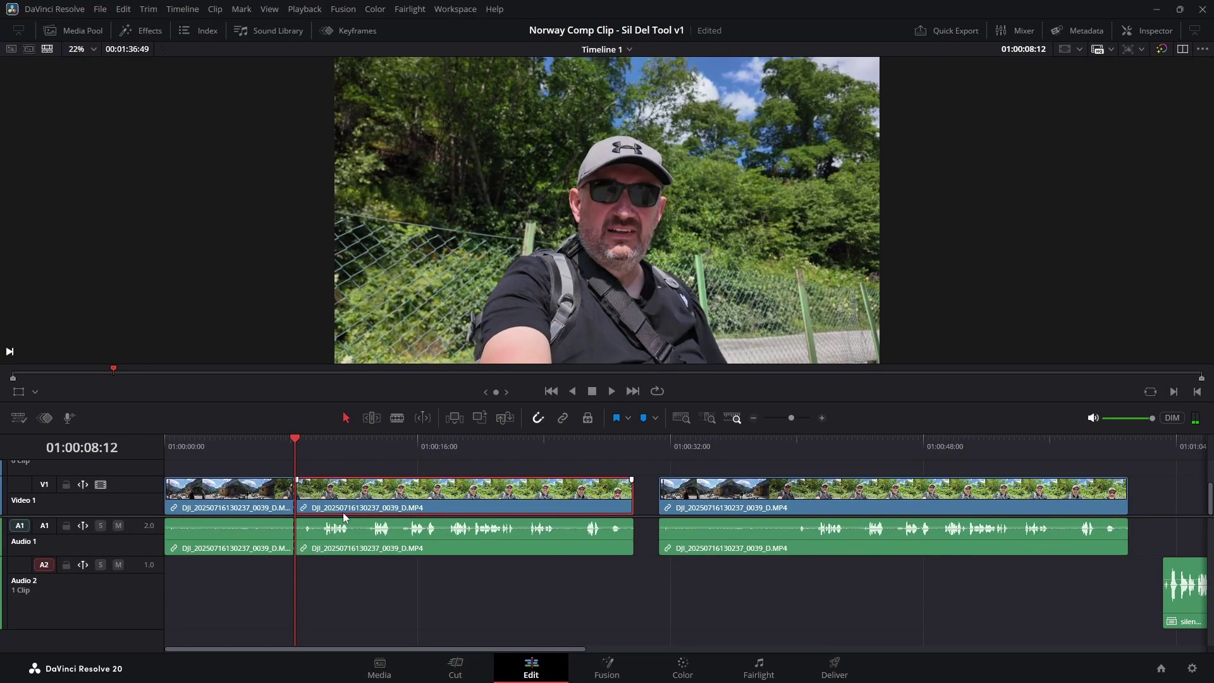
click(345, 548)
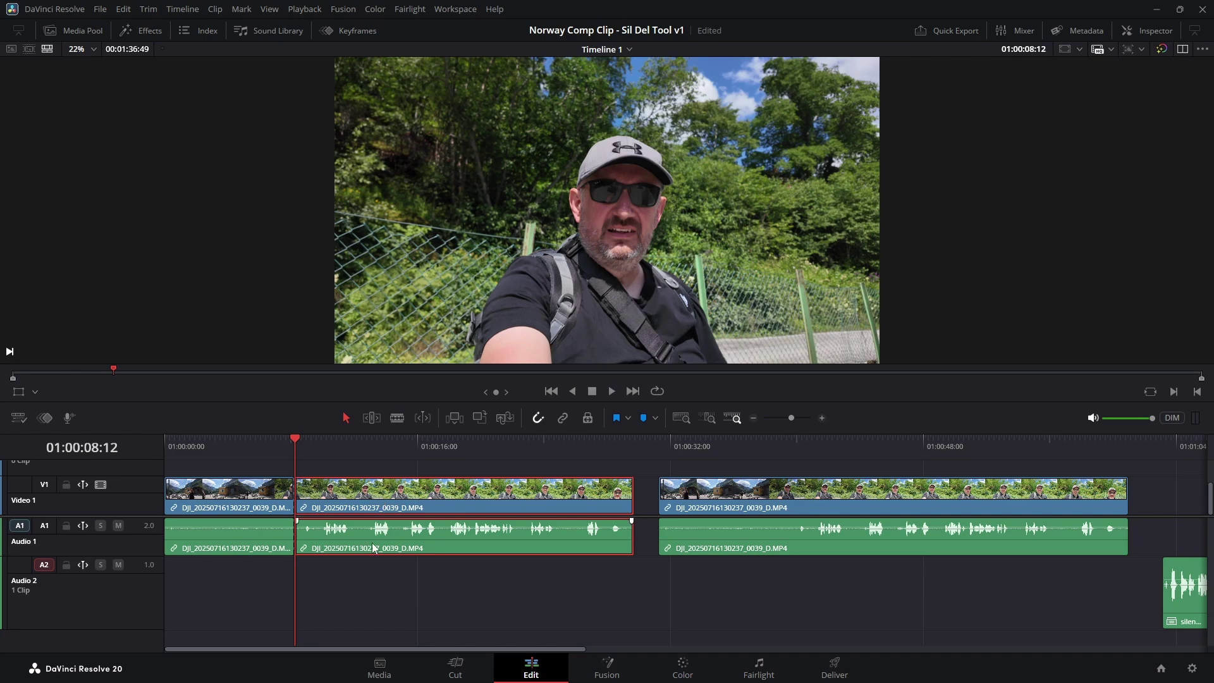
click(215, 9)
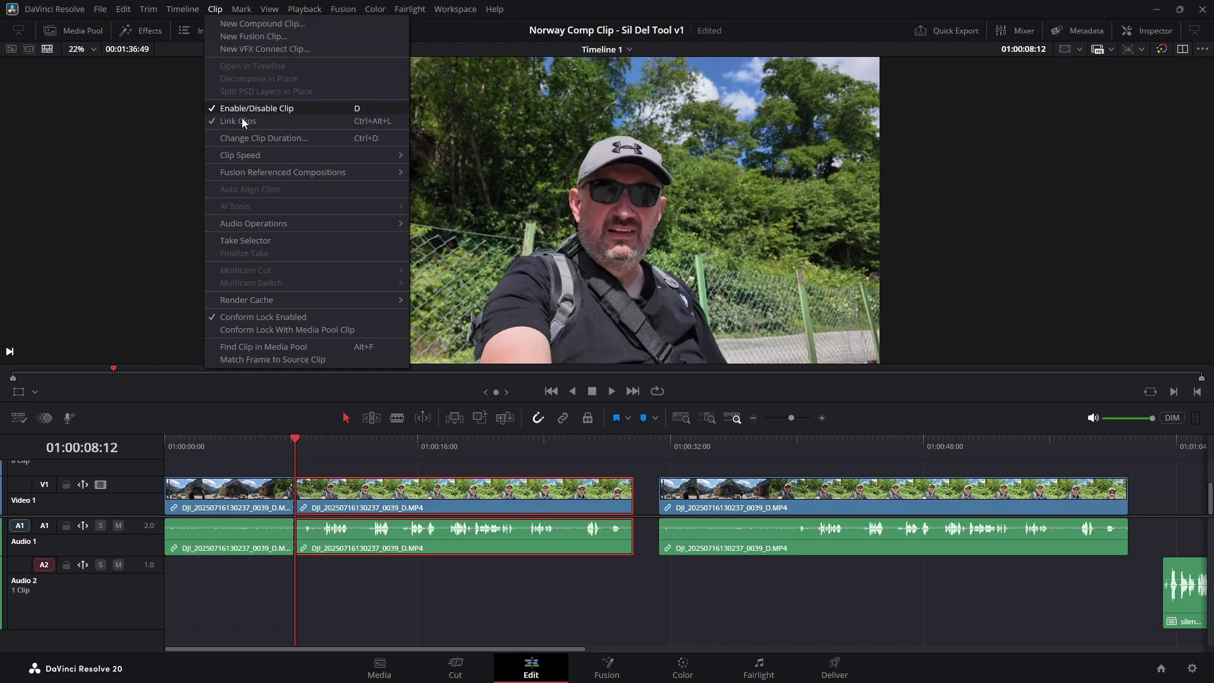
mouse_move(249, 223)
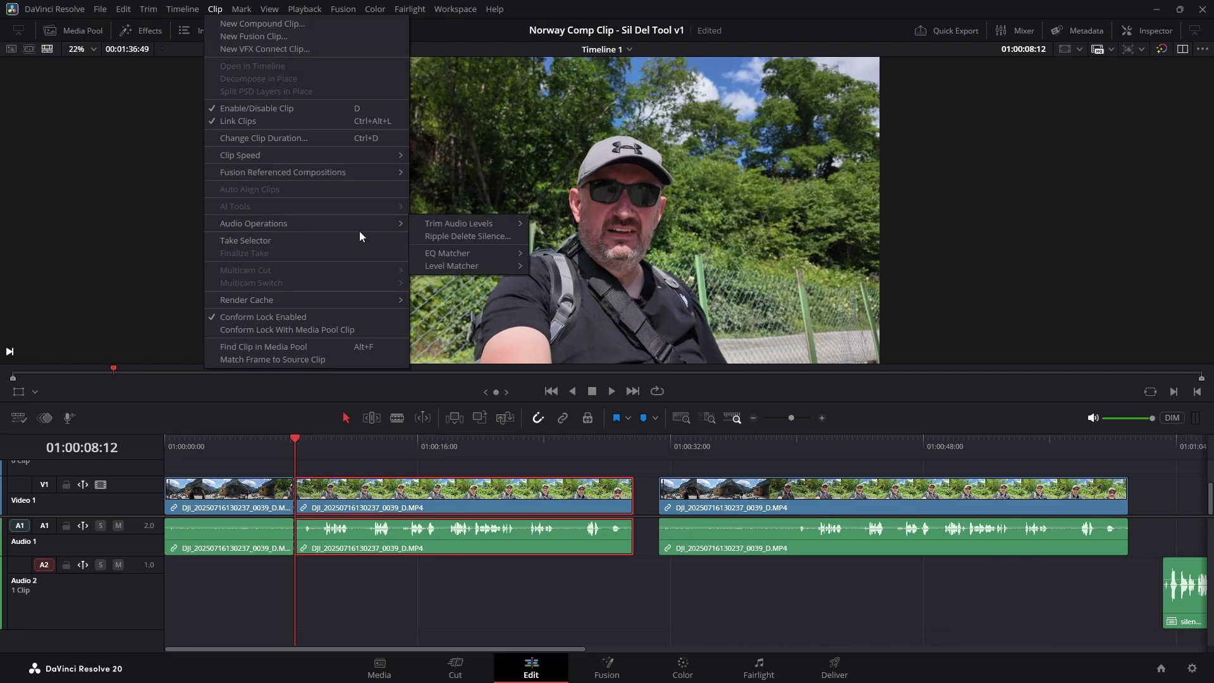
click(452, 238)
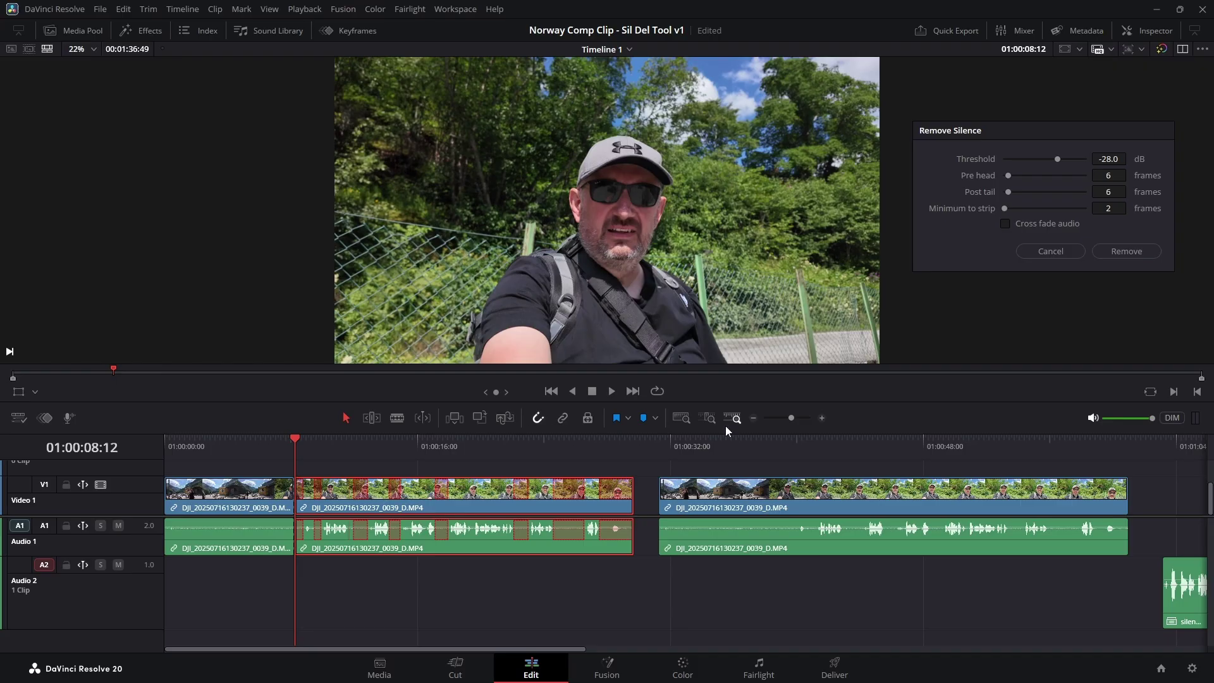
click(1137, 251)
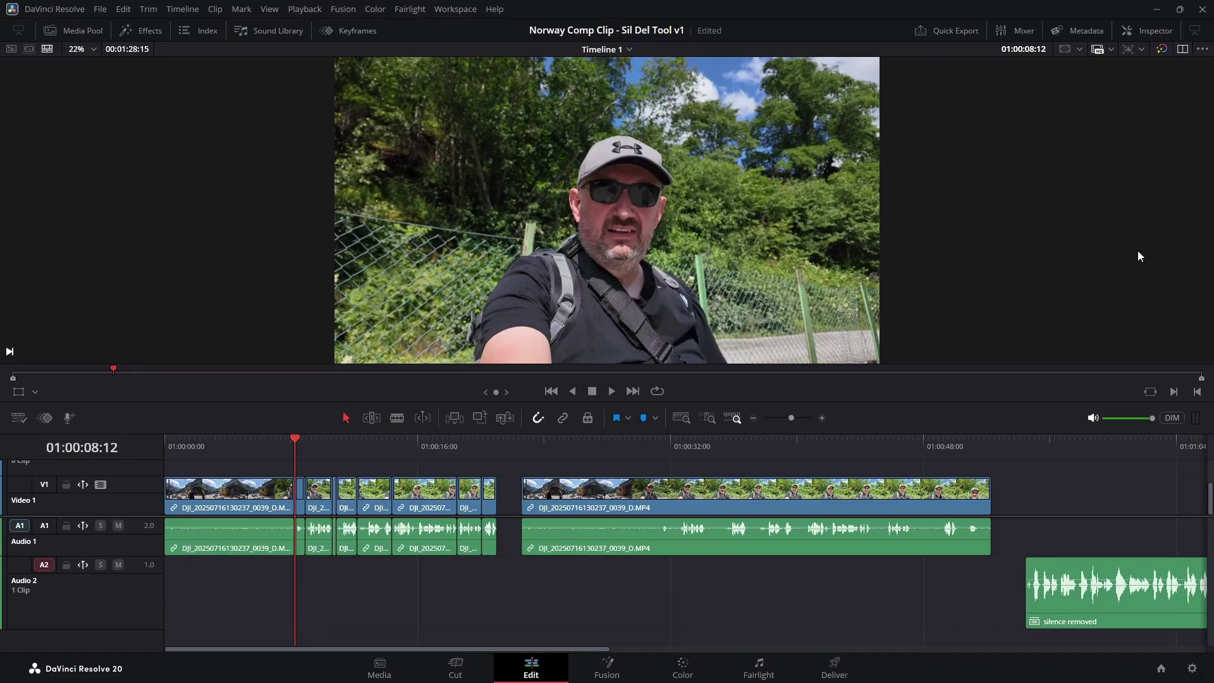
drag(295, 439, 165, 438)
click(612, 391)
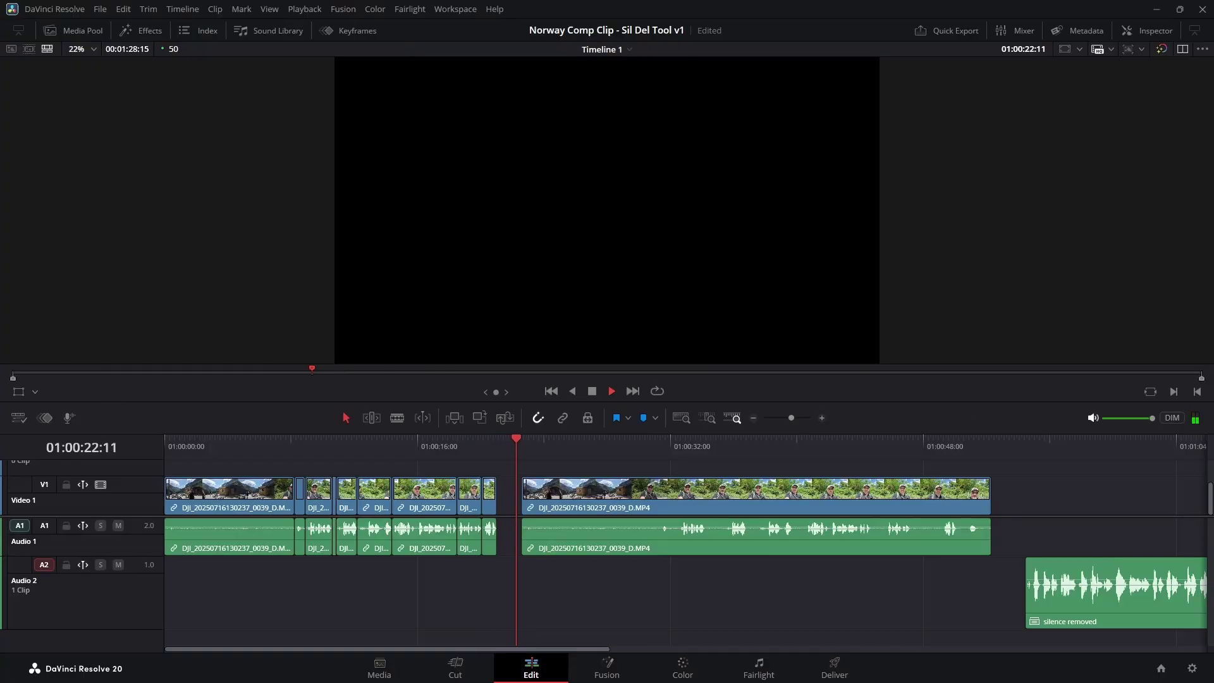
click(593, 392)
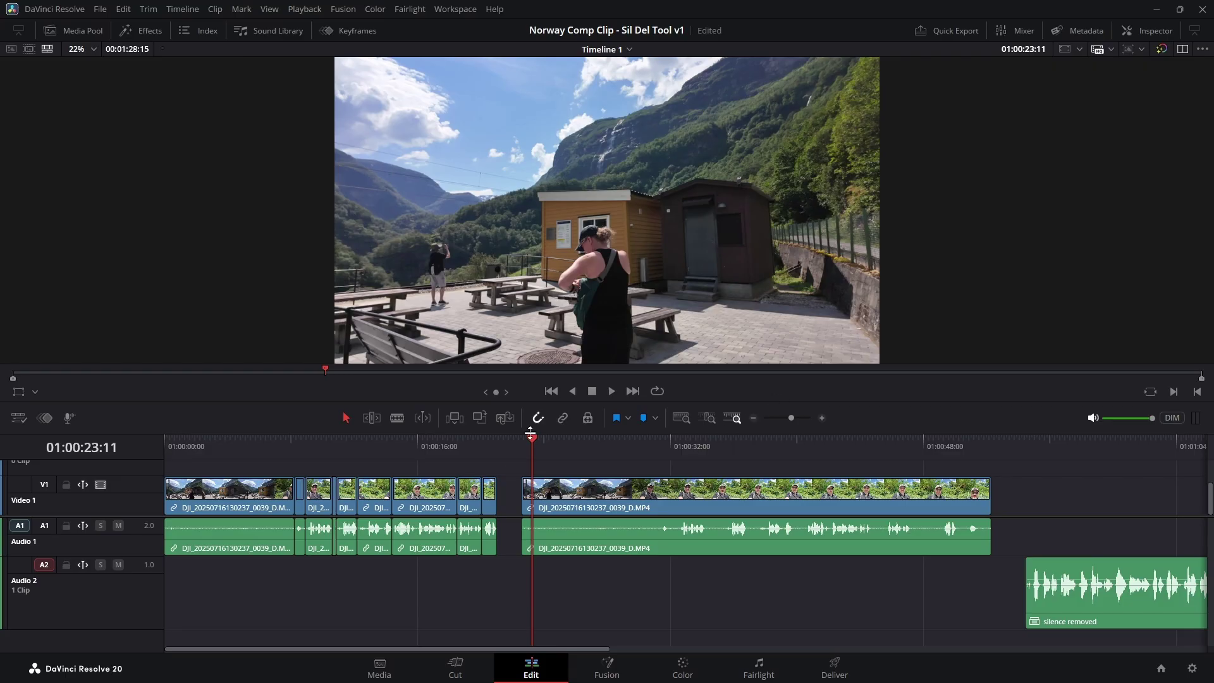
drag(533, 441, 513, 446)
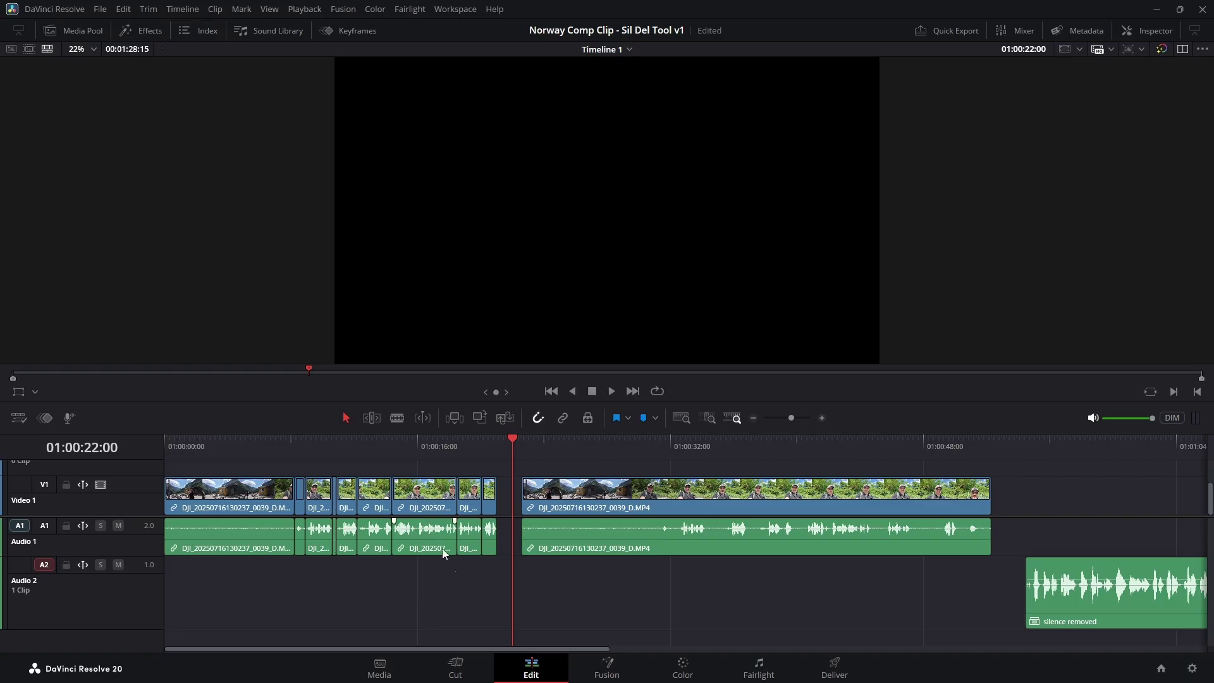
Marquee-select the trimmed pieces on Video 1 and Audio 1 and make compound clip 'test rem sil video'.
drag(489, 582, 240, 501)
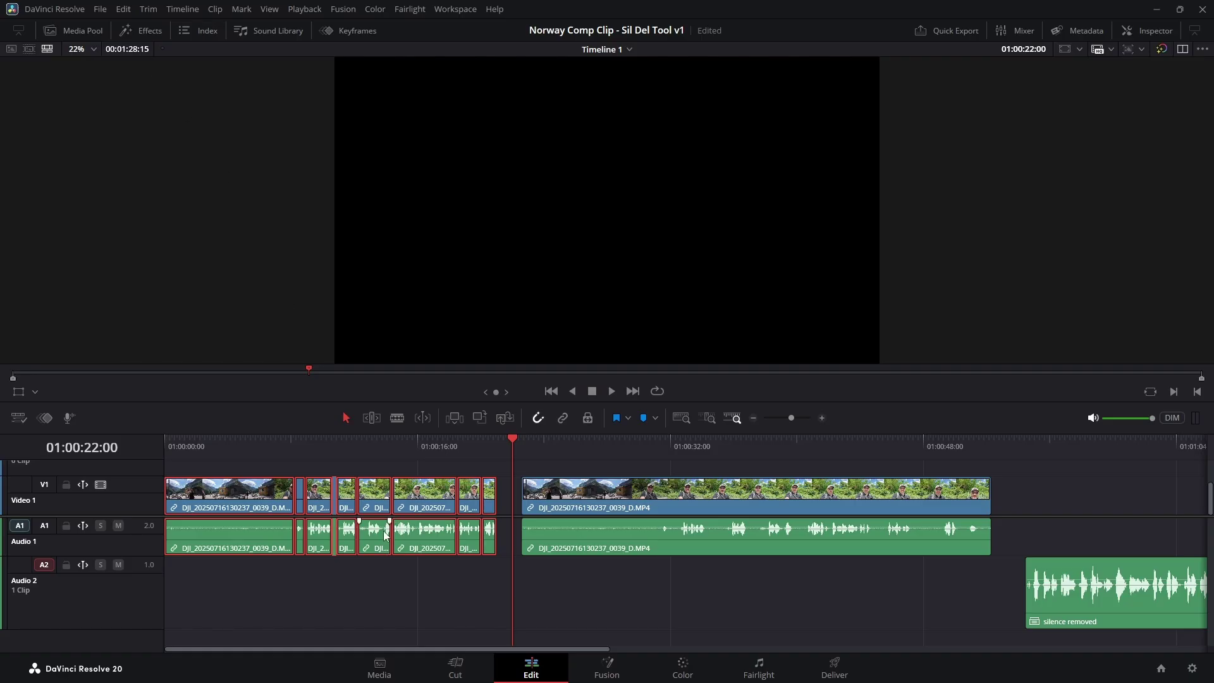
right_click(416, 502)
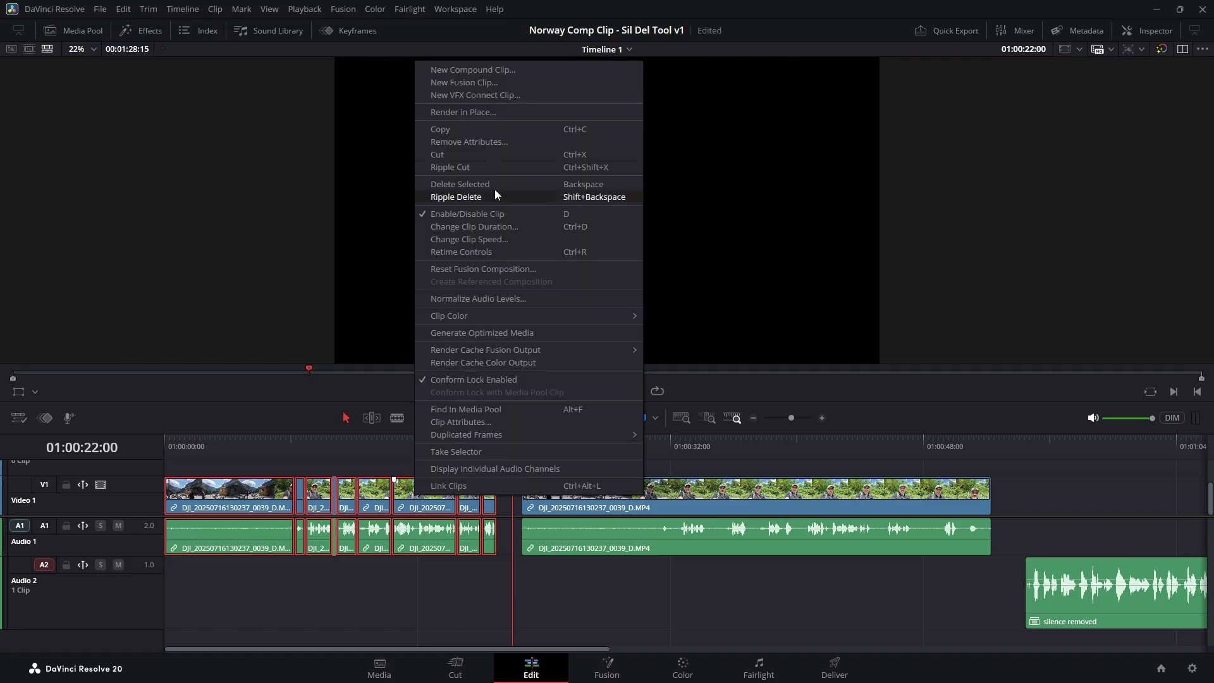
click(477, 70)
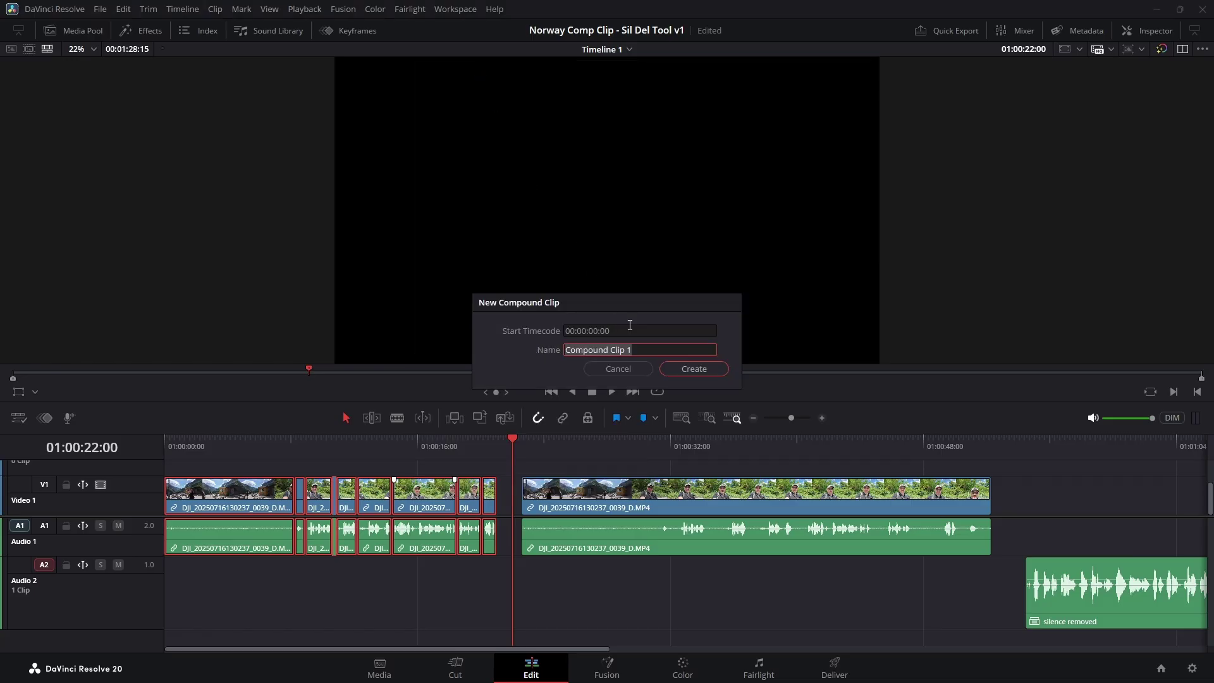
text(tex)
key(BackSpace)
text(st rem sil video)
key(Return)
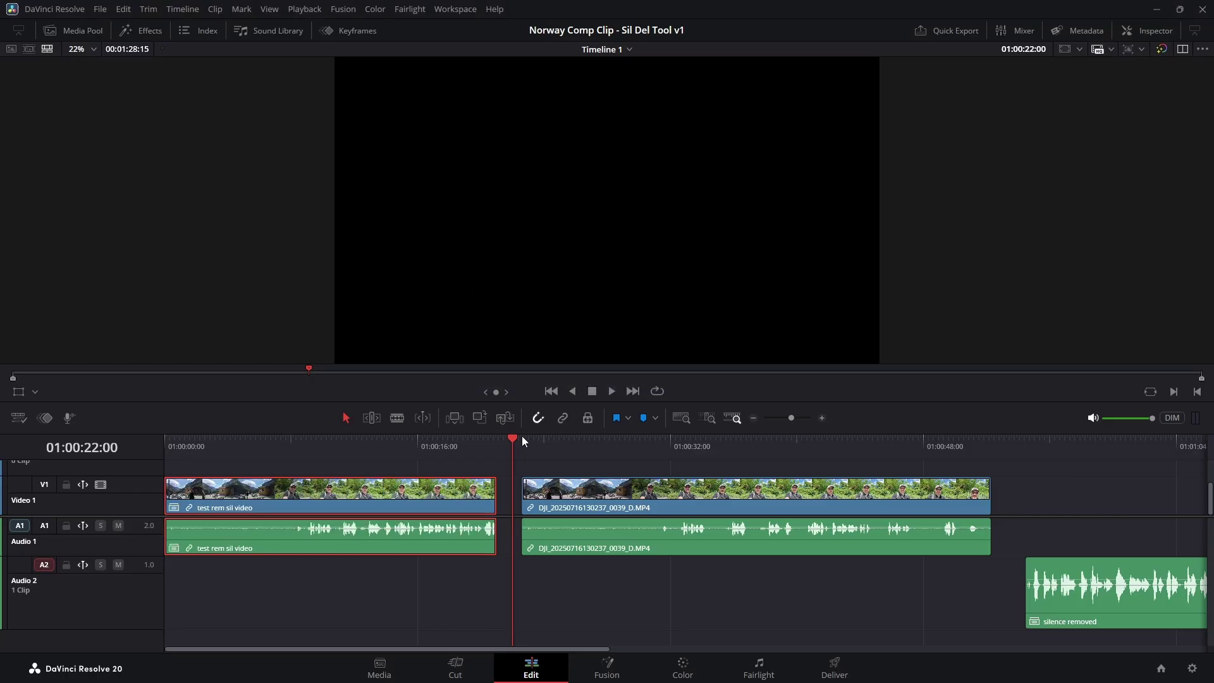
drag(515, 441, 667, 456)
click(616, 394)
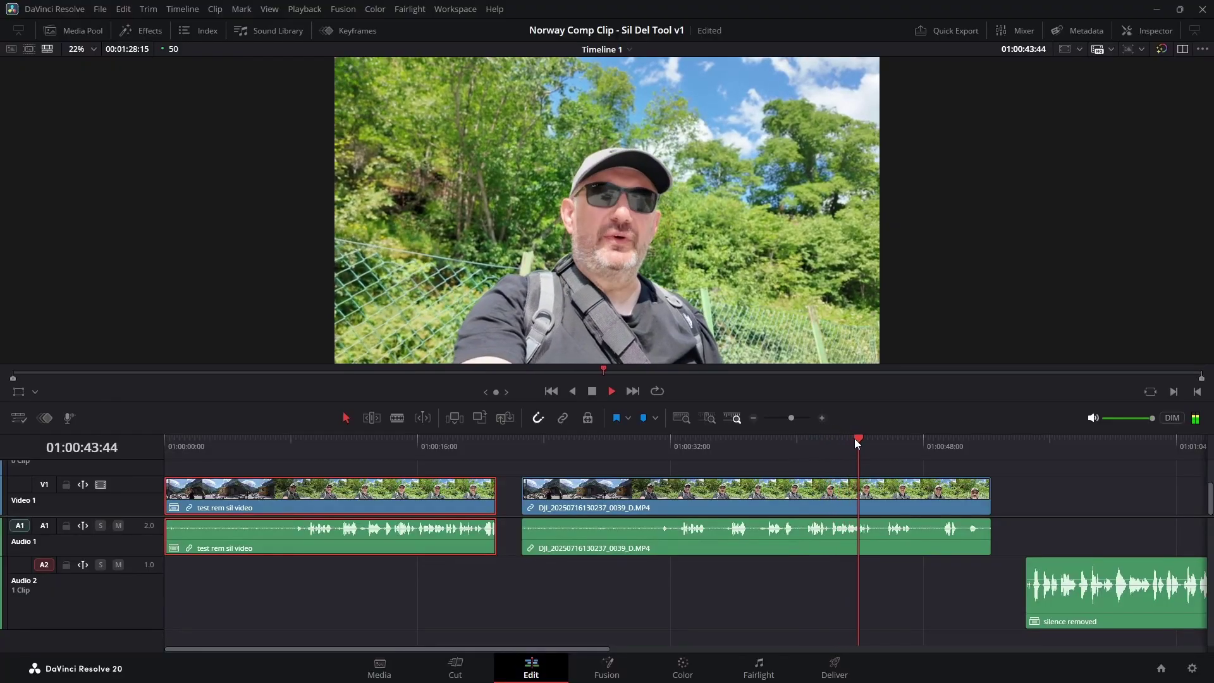
click(612, 393)
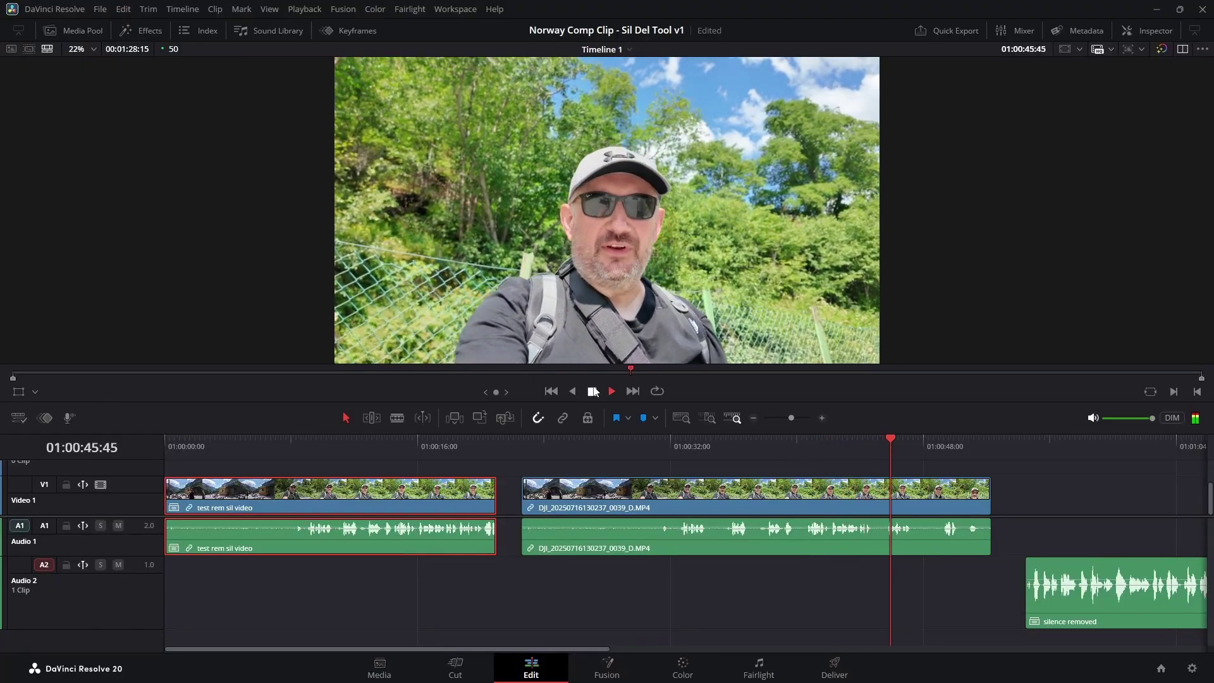
drag(893, 441, 360, 440)
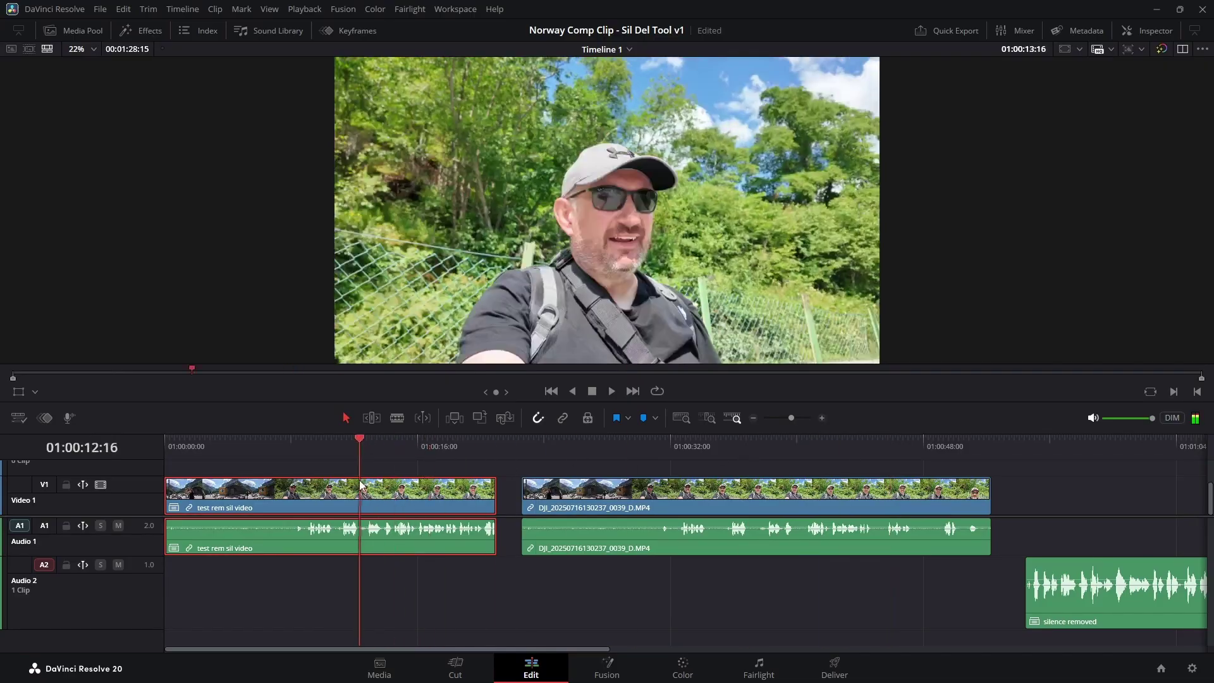
click(612, 393)
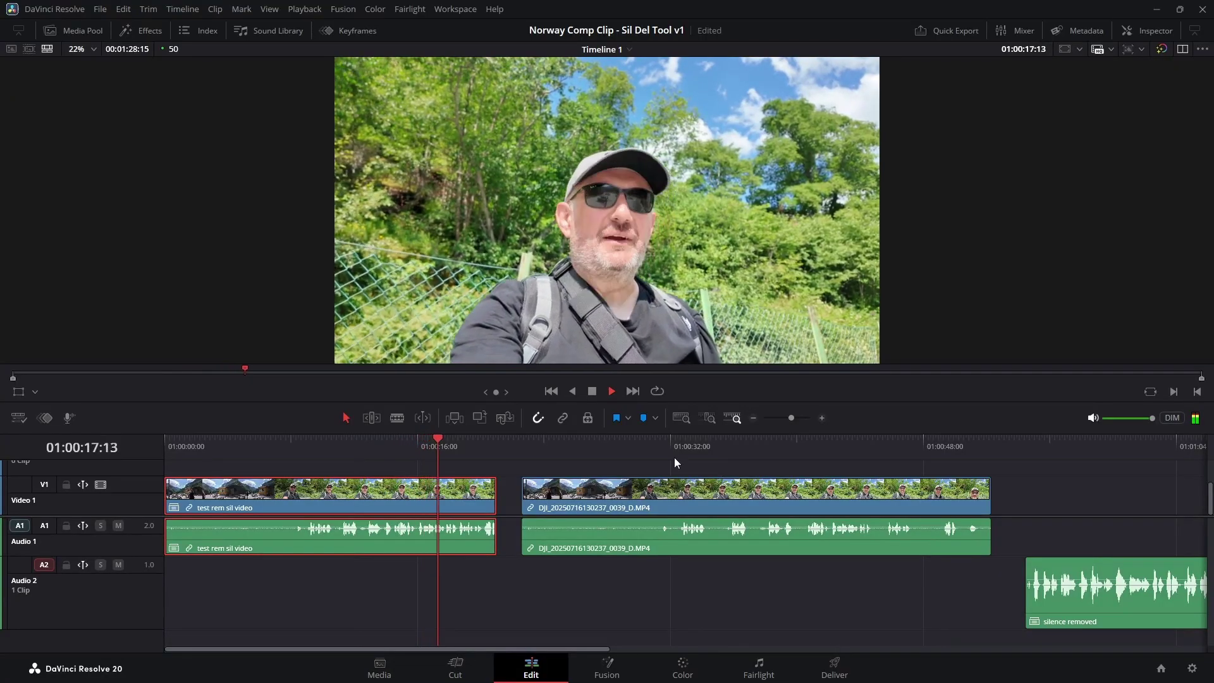
click(597, 392)
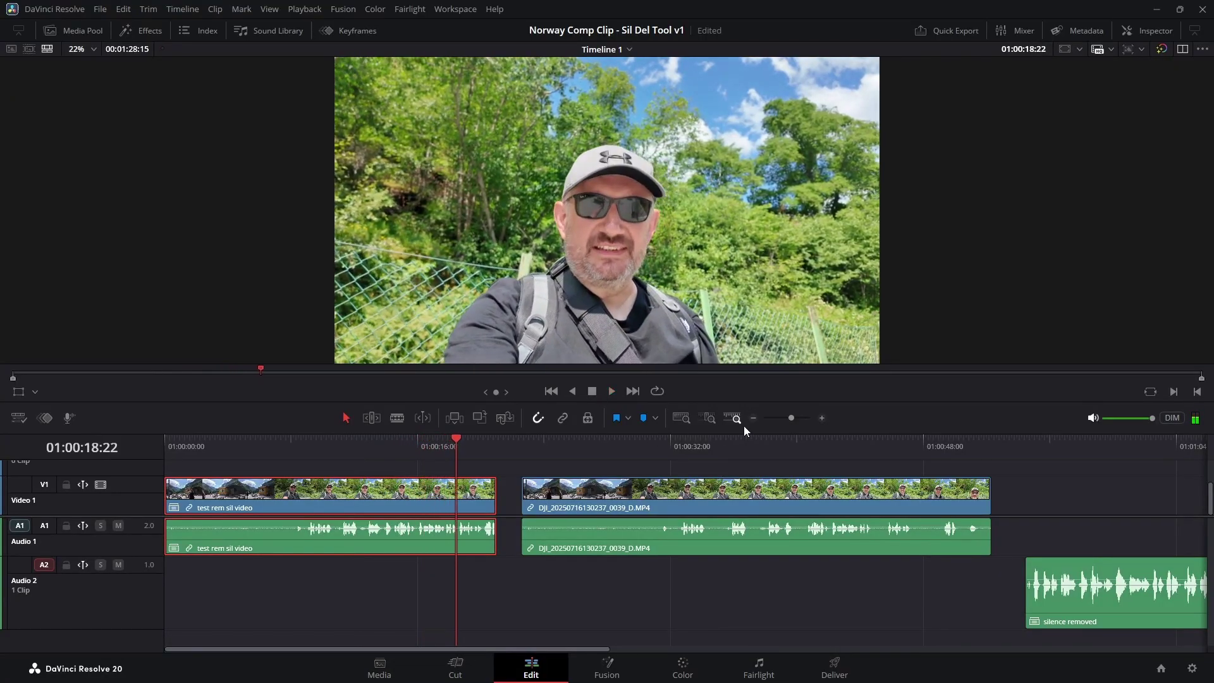